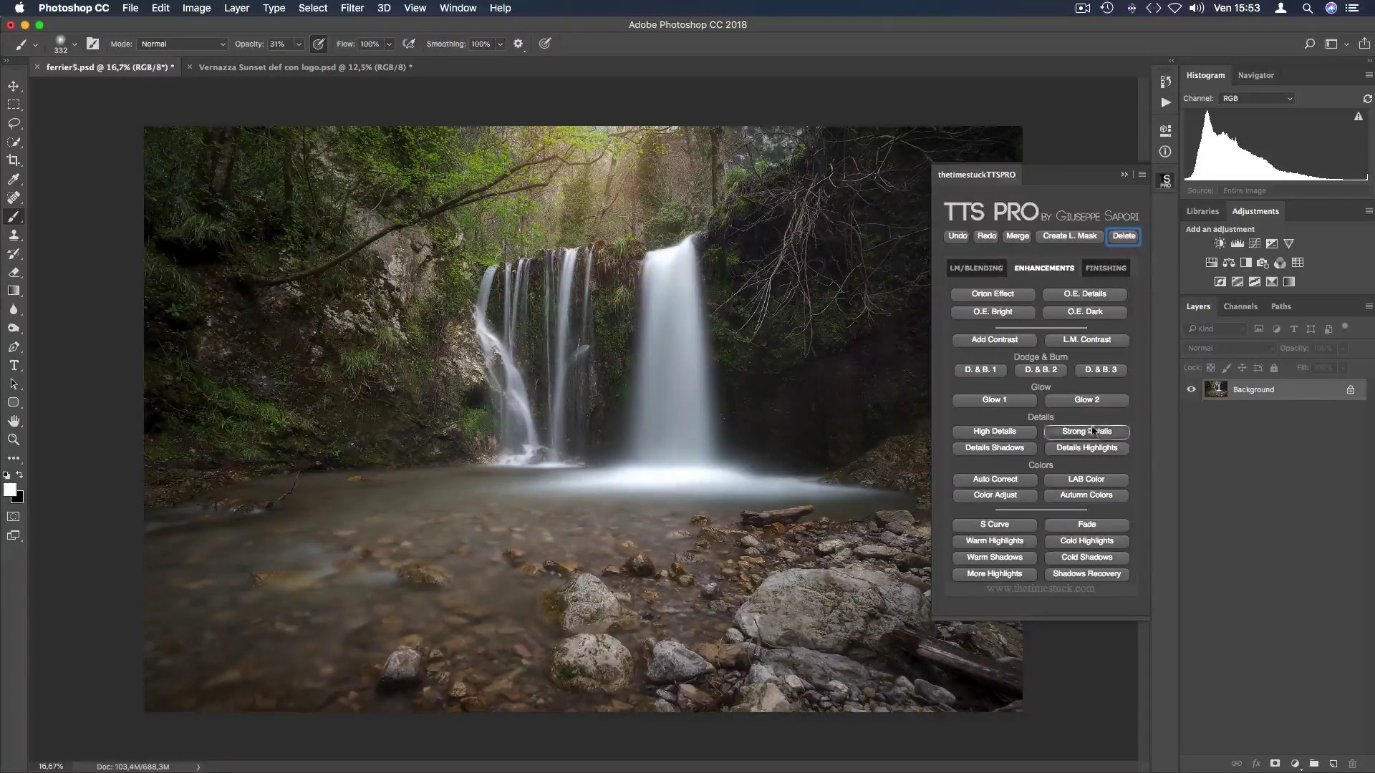
Add a Glow 1 layer and paint its mask in white over the large waterfall and along the water at its foot
click(1010, 404)
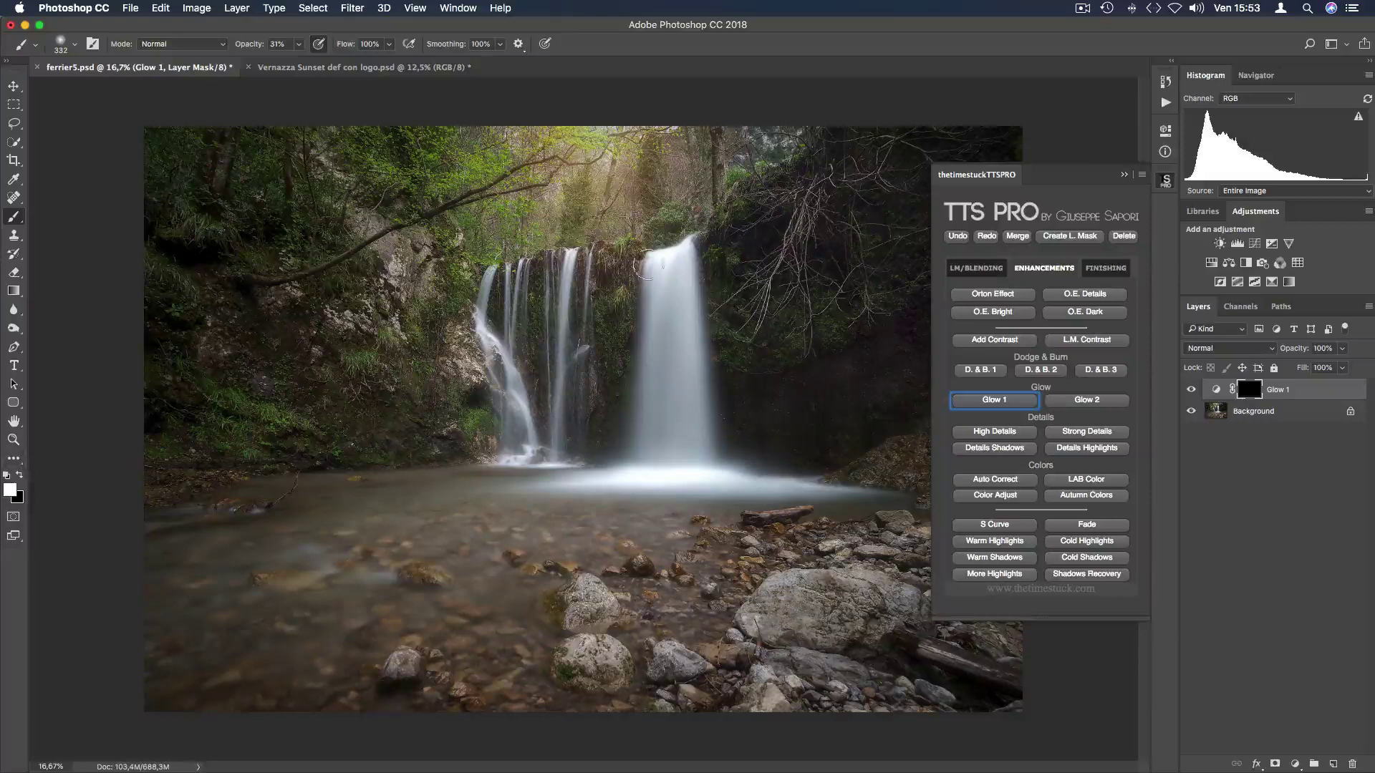
mouse_move(658, 277)
mouse_down()
mouse_move(644, 473)
mouse_move(683, 313)
mouse_up()
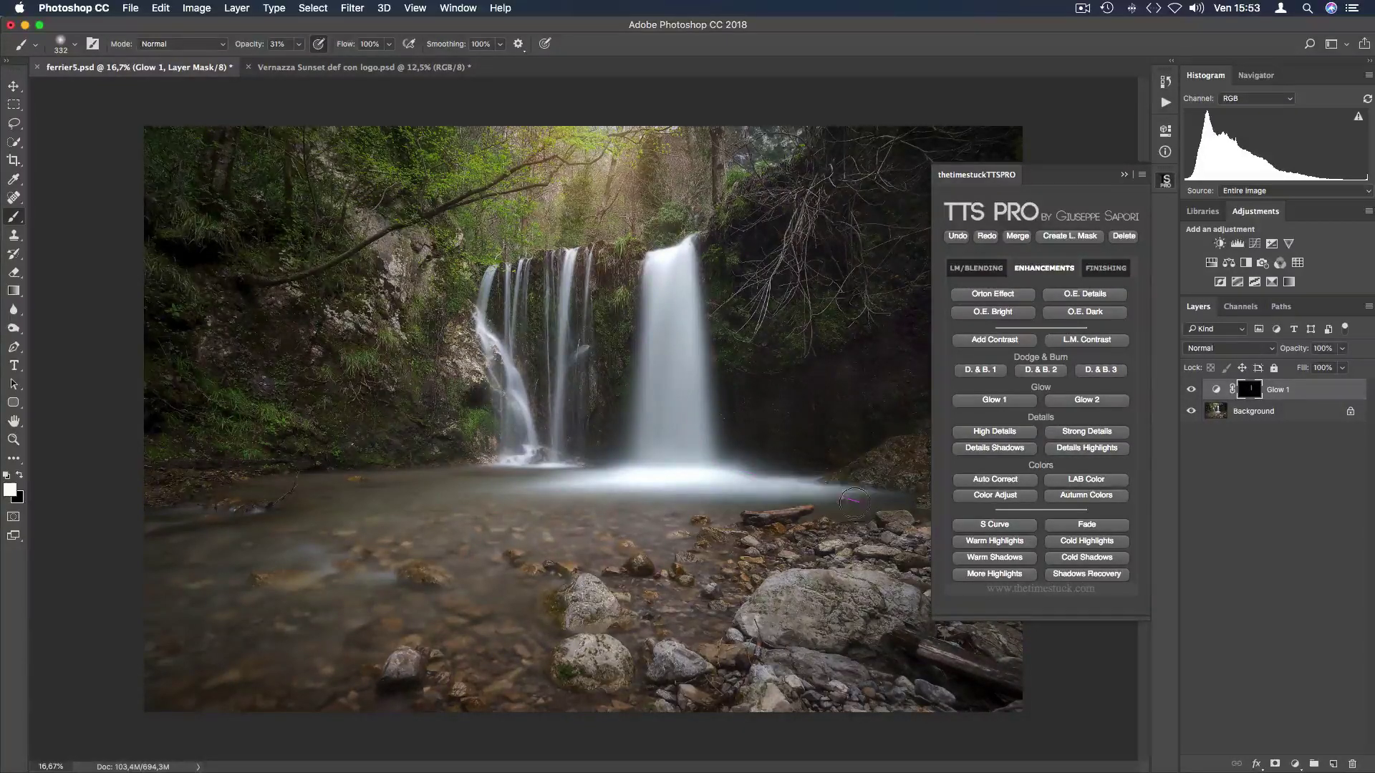
mouse_move(853, 501)
mouse_down()
mouse_move(586, 498)
mouse_move(579, 476)
mouse_move(286, 485)
mouse_up()
Reduce the brush to 220 px, paint the Glow 1 mask over the smaller waterfalls, and compare the image with and without the layer
right_click(567, 296)
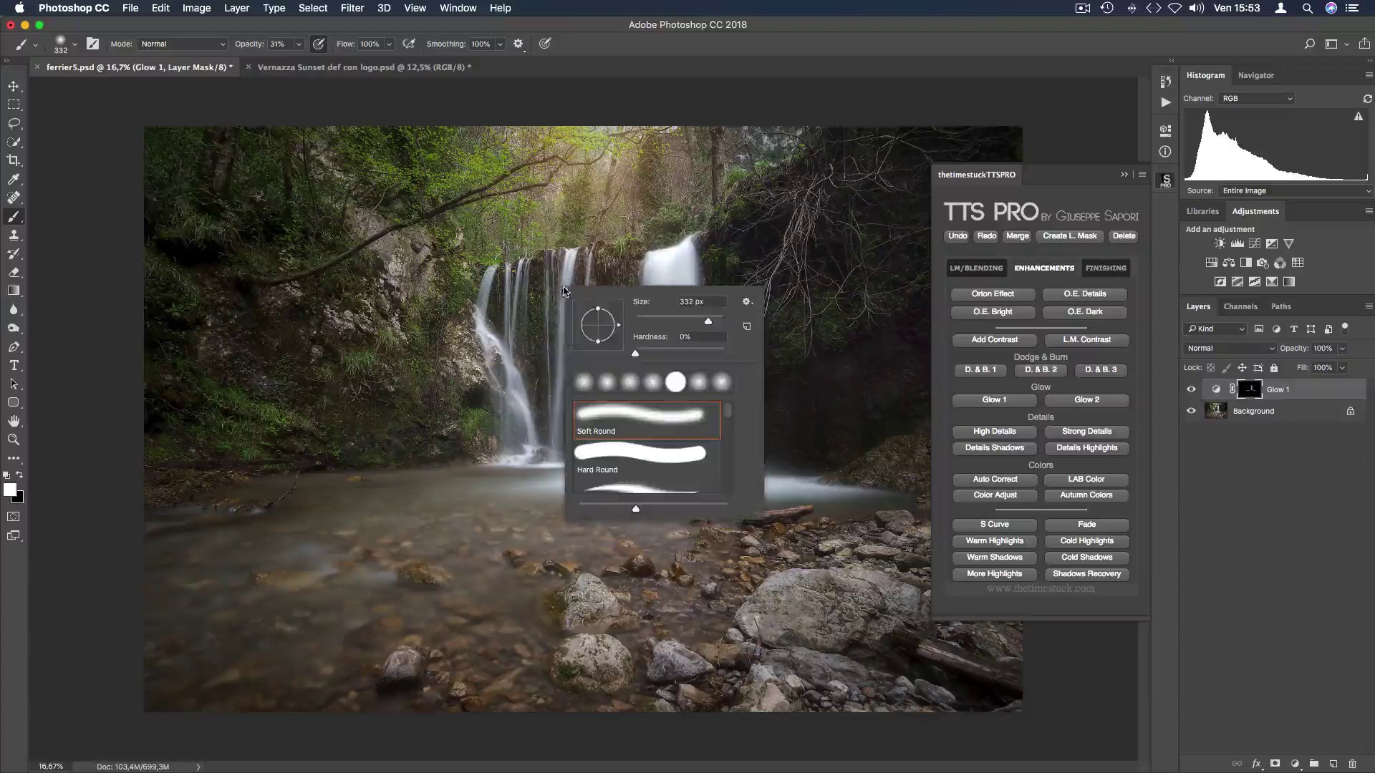
drag(706, 326, 705, 331)
drag(571, 255, 563, 378)
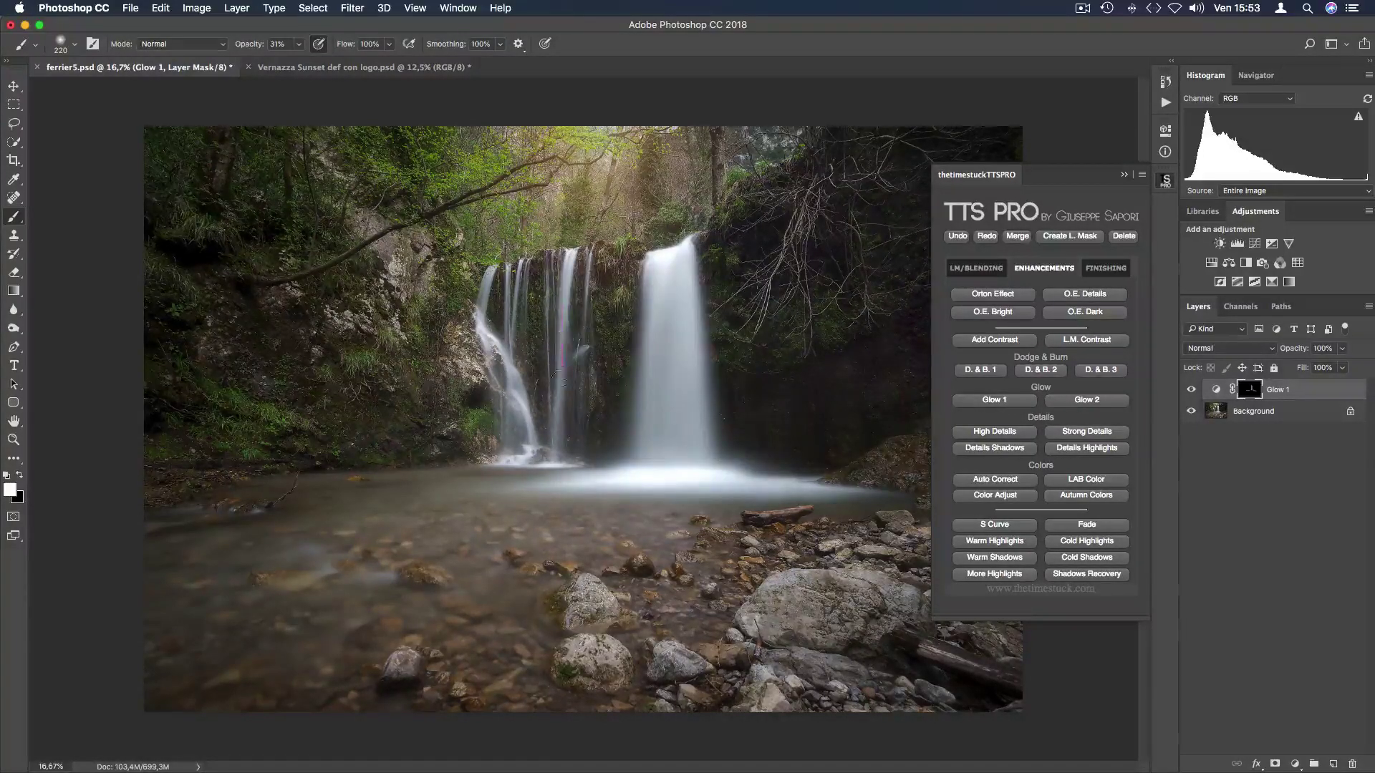
mouse_move(559, 448)
mouse_down()
mouse_move(530, 455)
mouse_move(483, 327)
mouse_move(492, 289)
mouse_move(476, 335)
mouse_up()
click(1191, 389)
click(1191, 389)
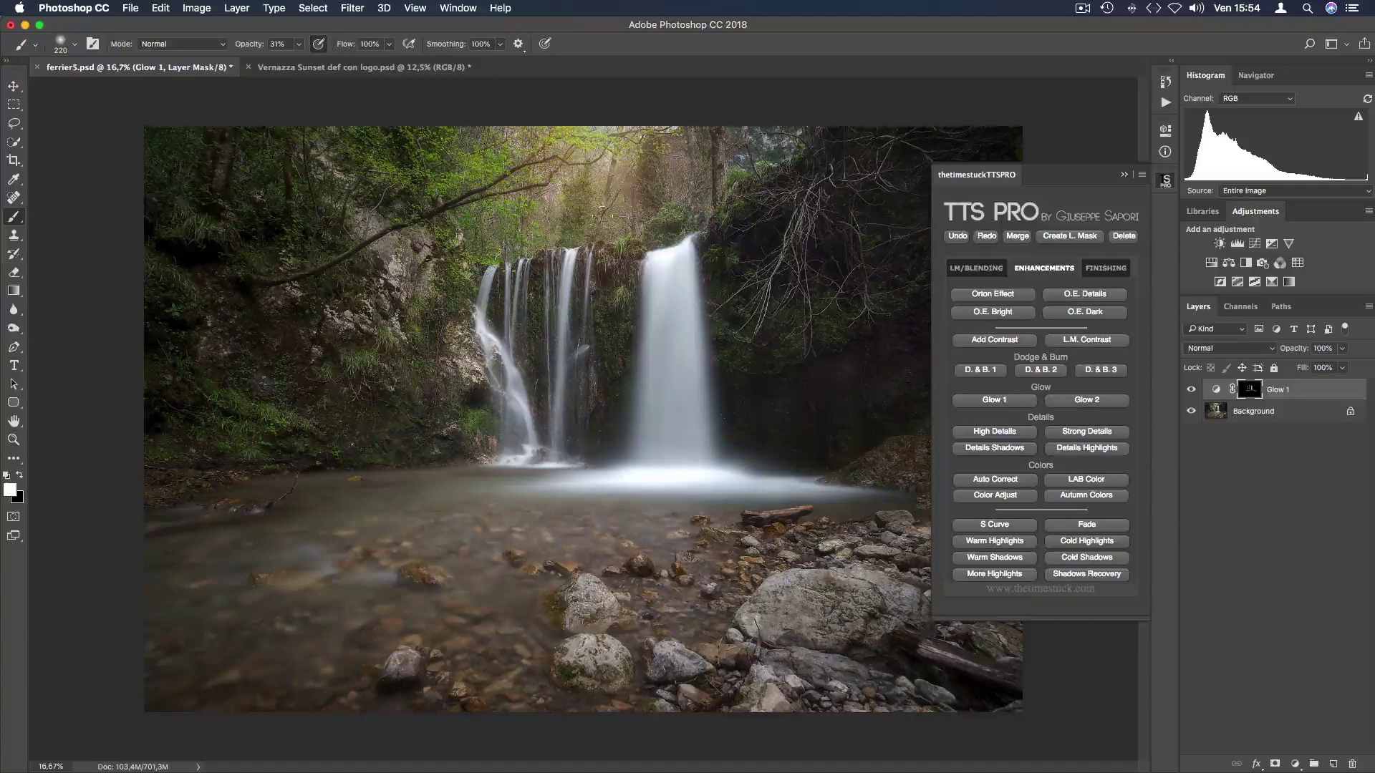
Add a Glow 2 layer and set the foreground colour to warm yellow f6e089, starting from a colour sampled in the bright foliage
click(1100, 401)
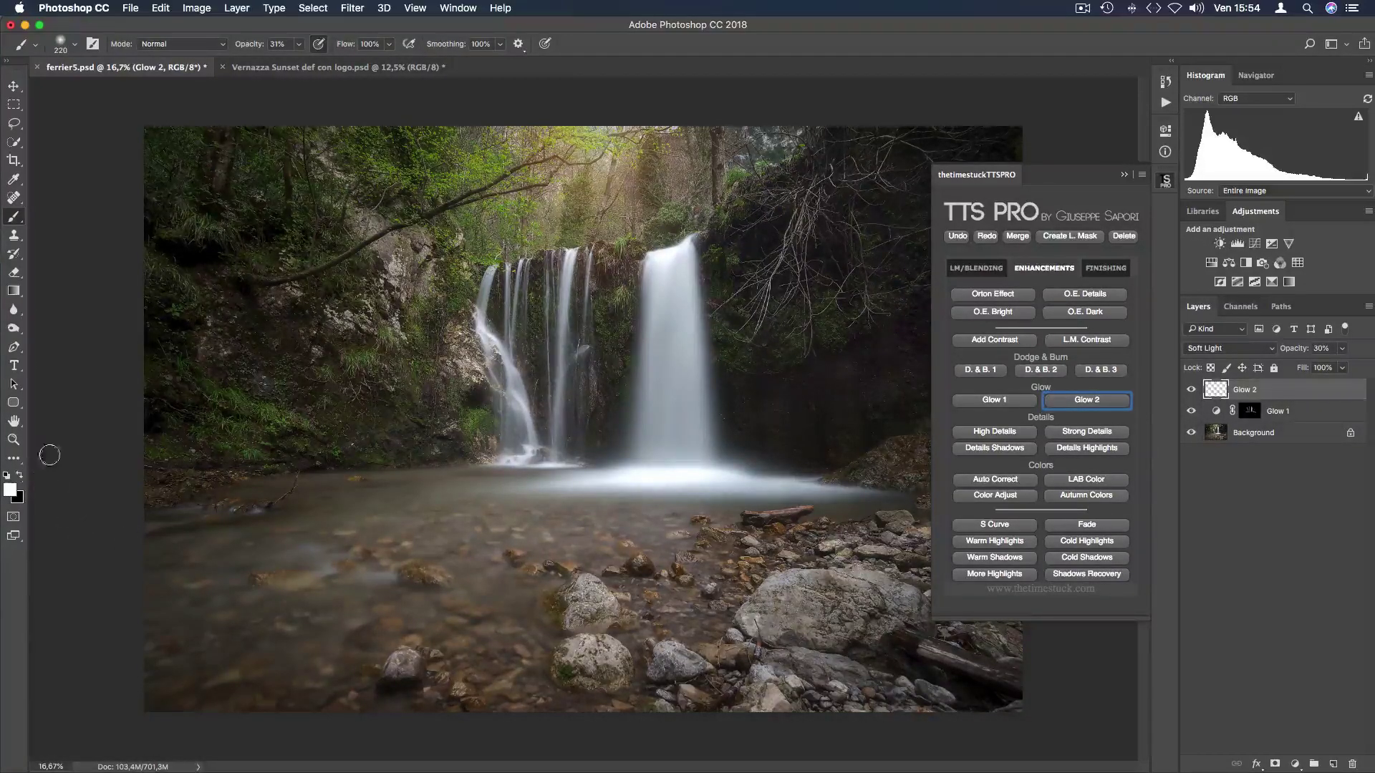
click(13, 179)
click(603, 147)
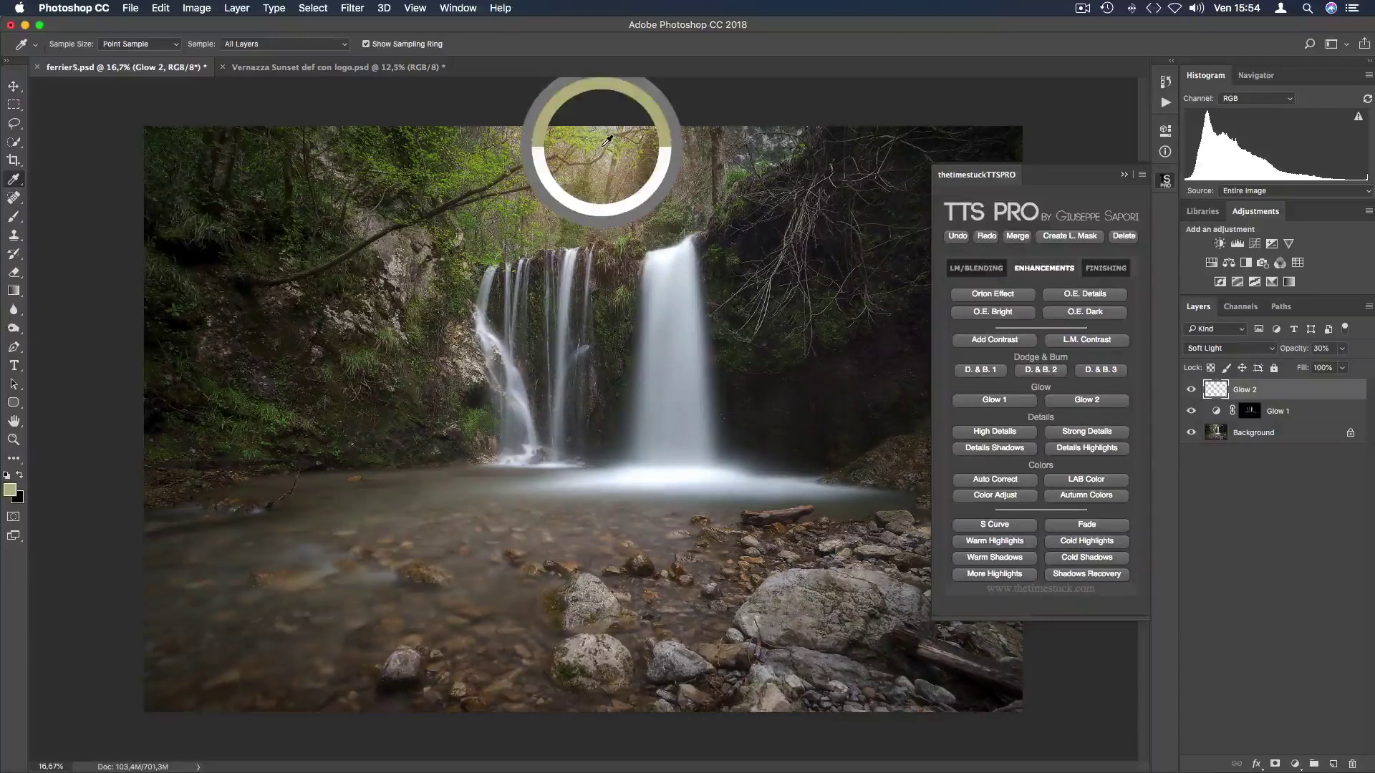
mouse_move(603, 147)
mouse_down()
mouse_move(619, 144)
mouse_move(608, 144)
mouse_up()
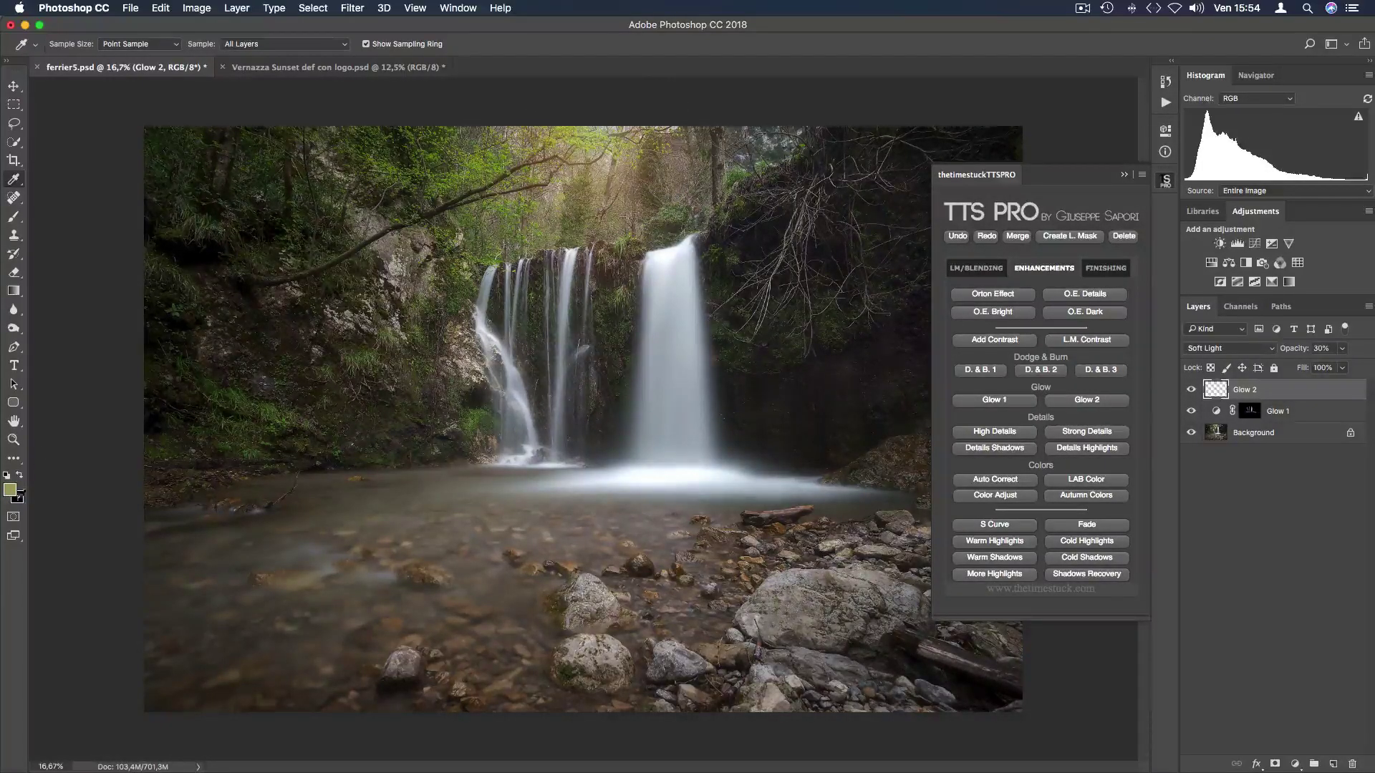
click(13, 490)
drag(569, 340, 584, 277)
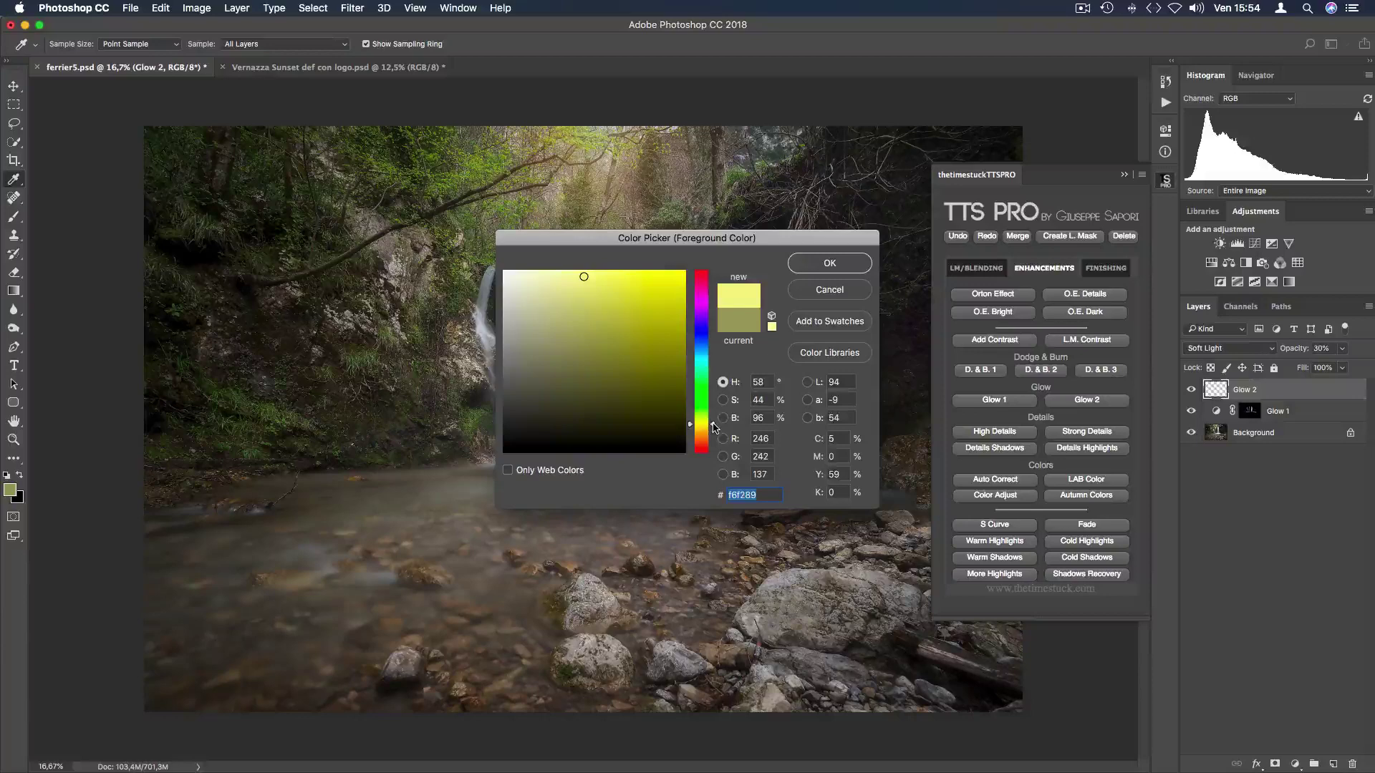
drag(712, 423, 712, 426)
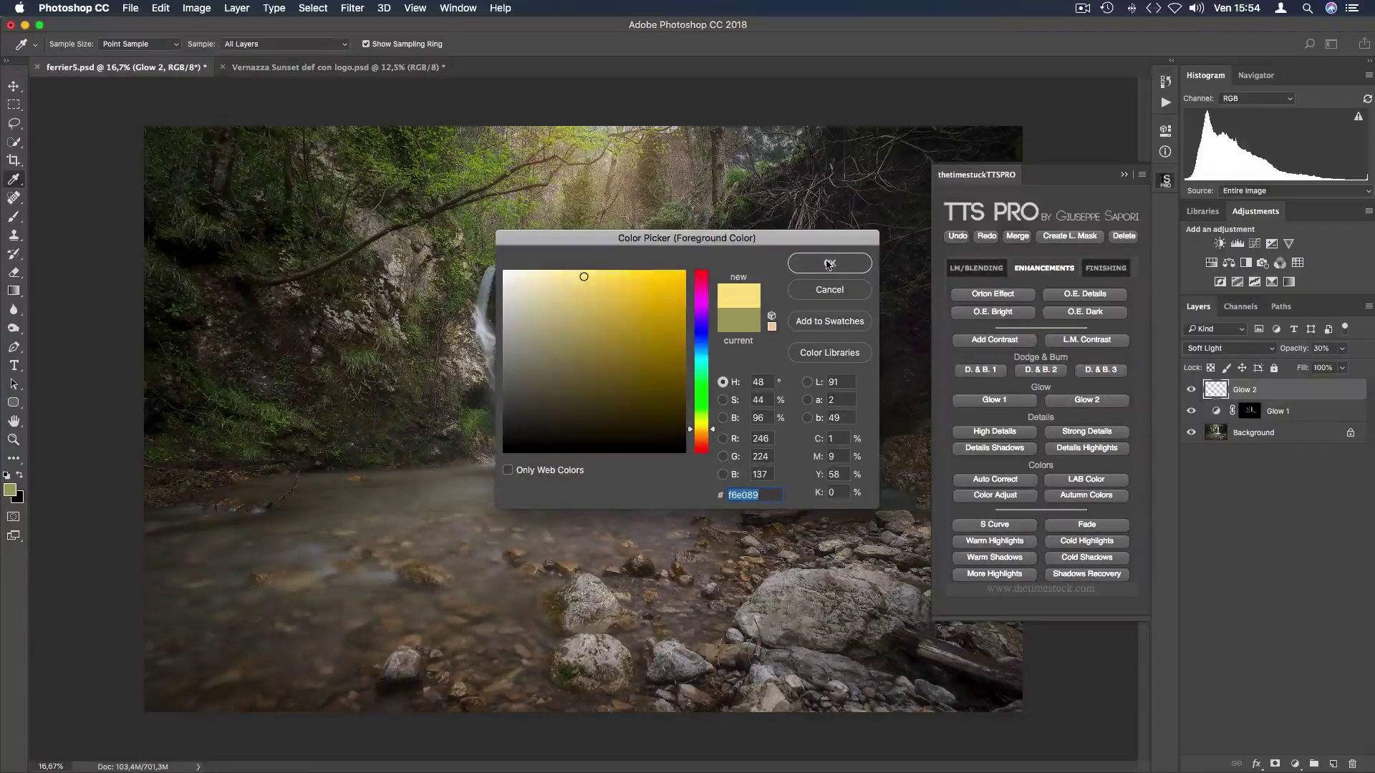
click(829, 263)
Paint the yellow glow over the bright foliage above the waterfalls with a 2480 px soft brush, and reduce the brush to 508 px
click(15, 218)
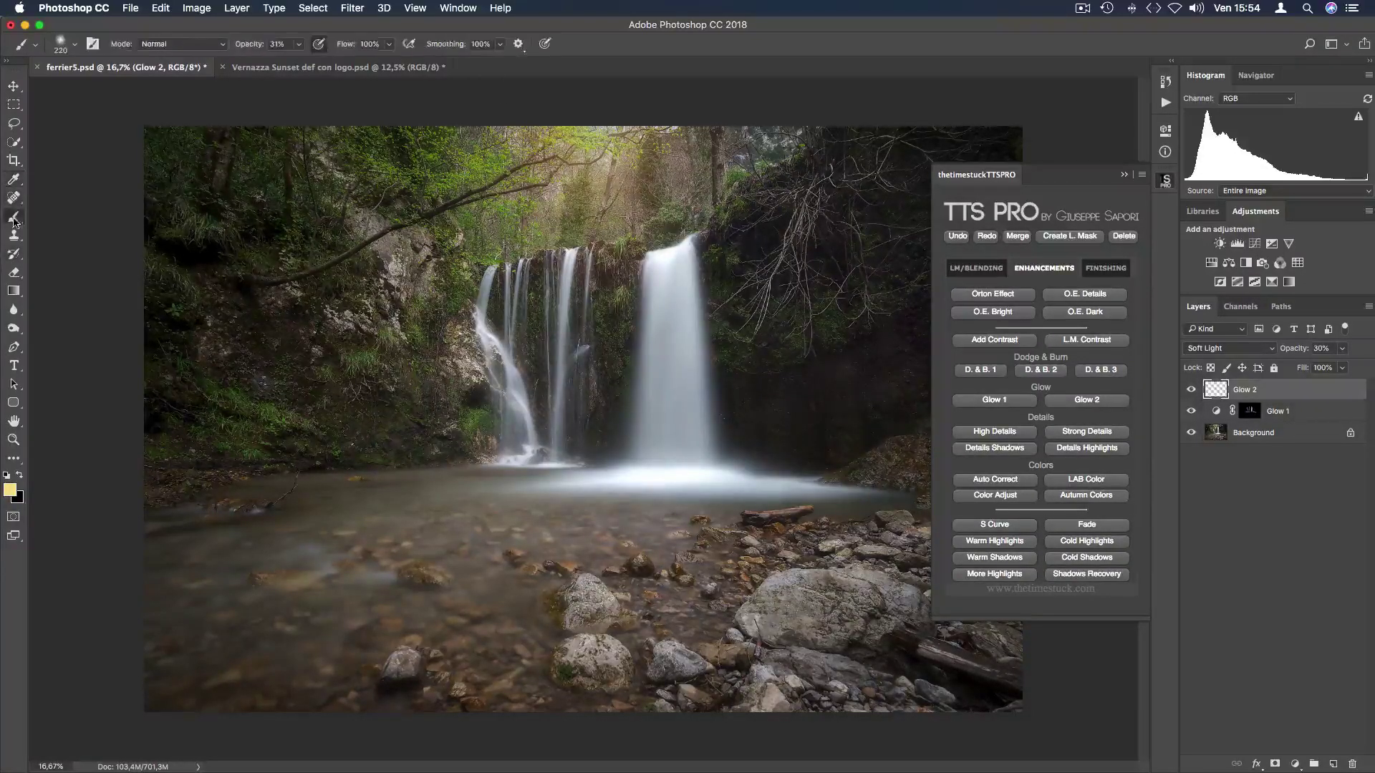
right_click(636, 180)
mouse_move(778, 228)
mouse_down()
mouse_move(793, 213)
mouse_move(797, 224)
mouse_up()
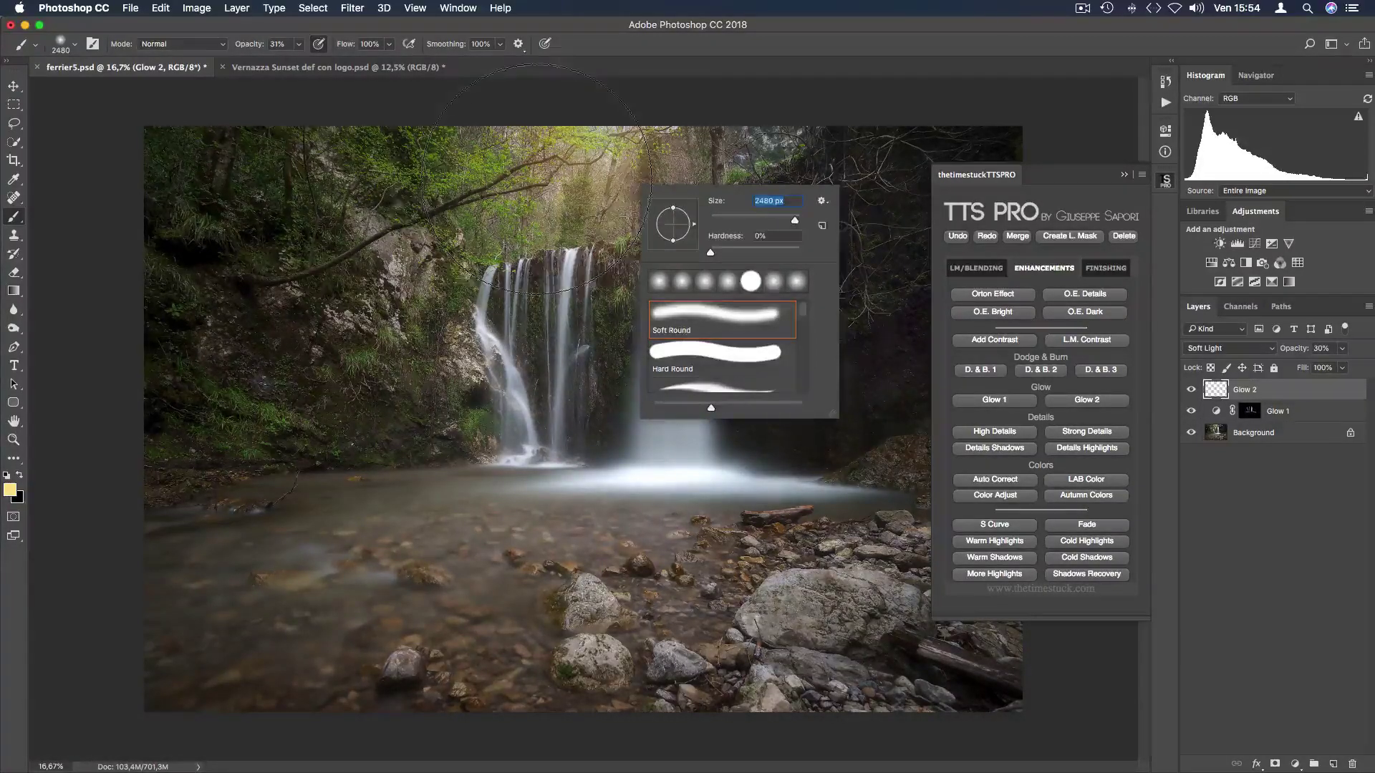
key(Return)
mouse_move(615, 156)
mouse_down()
mouse_move(444, 160)
mouse_move(652, 158)
mouse_up()
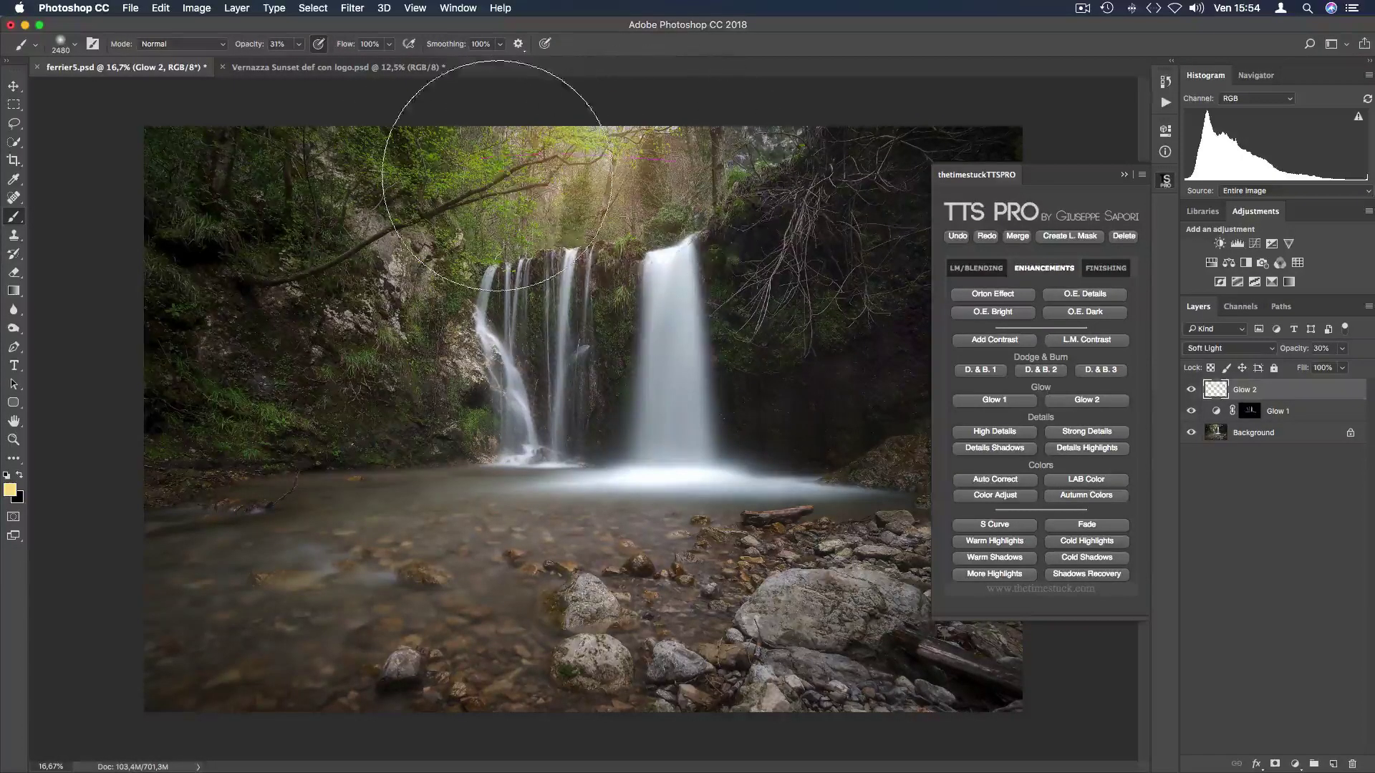
right_click(662, 250)
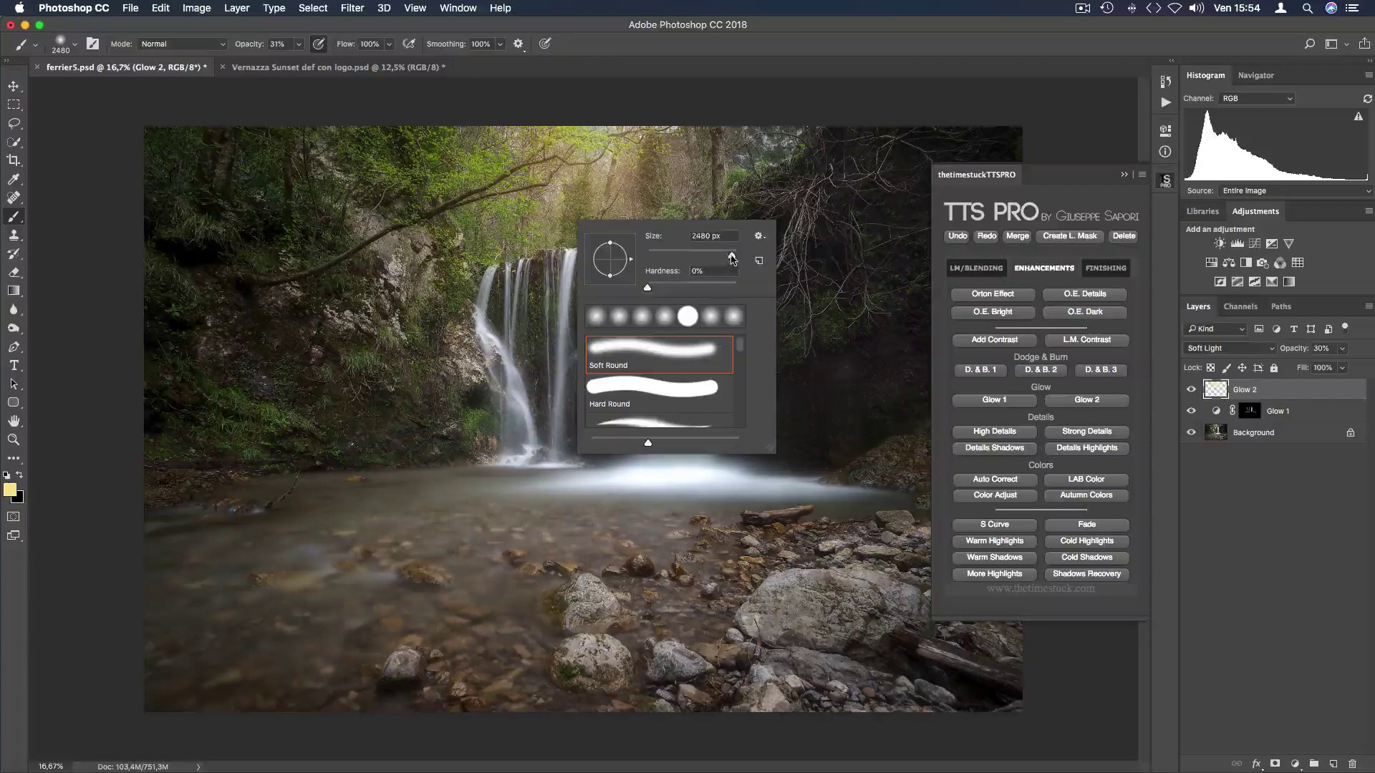
drag(731, 255, 724, 256)
key(Return)
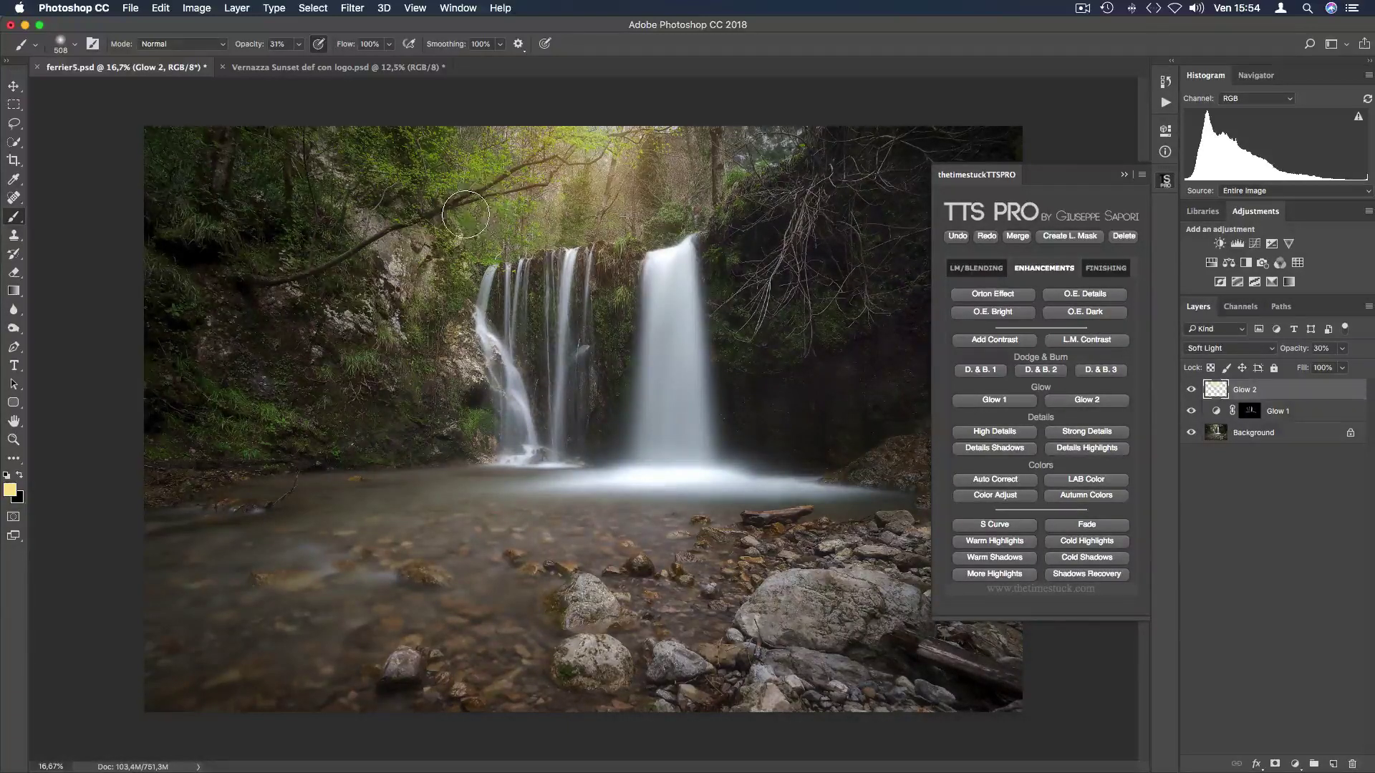
Set the Glow 2 layer's blend mode to Overlay, adjust its opacity, and compare the image with and without the layer
click(1221, 348)
click(1220, 338)
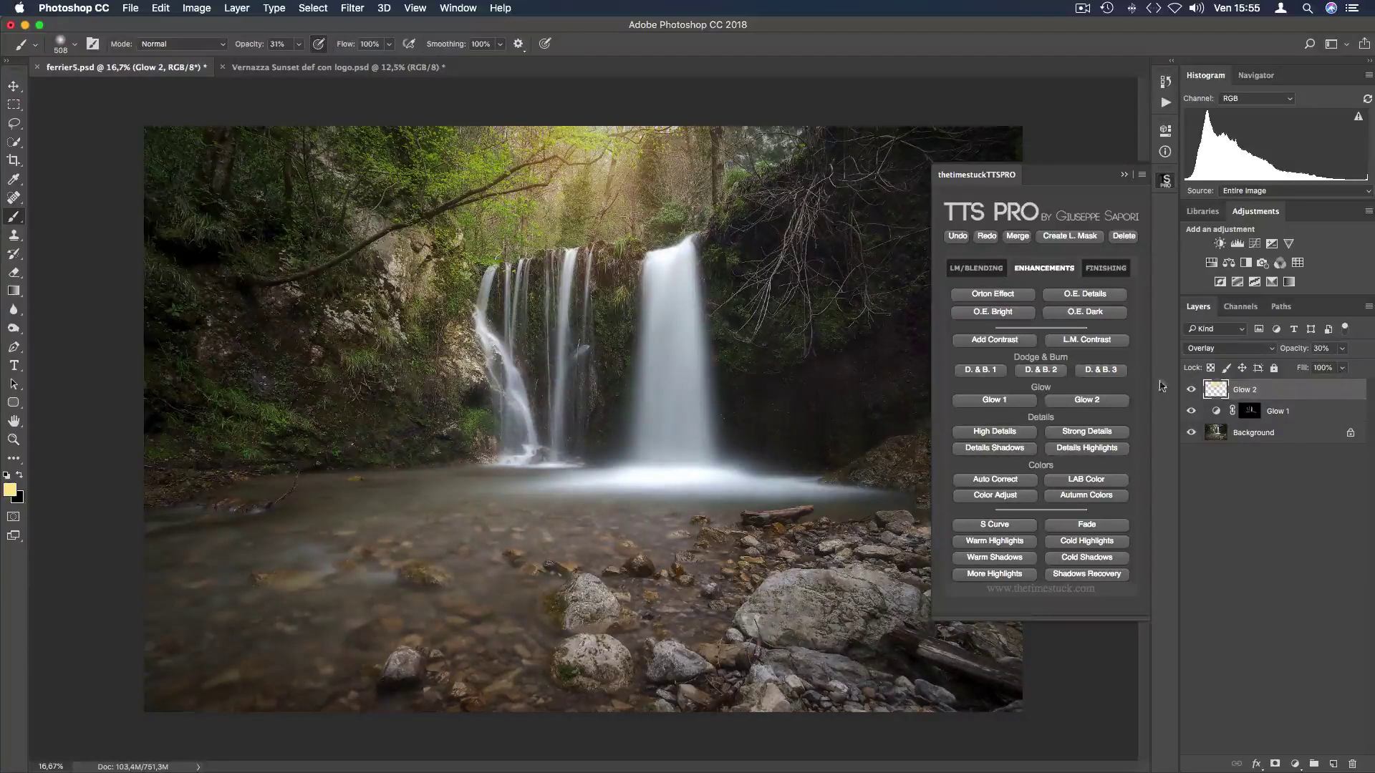
click(1192, 390)
click(1192, 391)
drag(1341, 353, 1311, 371)
click(1192, 391)
click(1192, 390)
Add a second Glow 2 layer and darken the outer areas of the waterfall image with a 2120 px soft black brush
click(1092, 400)
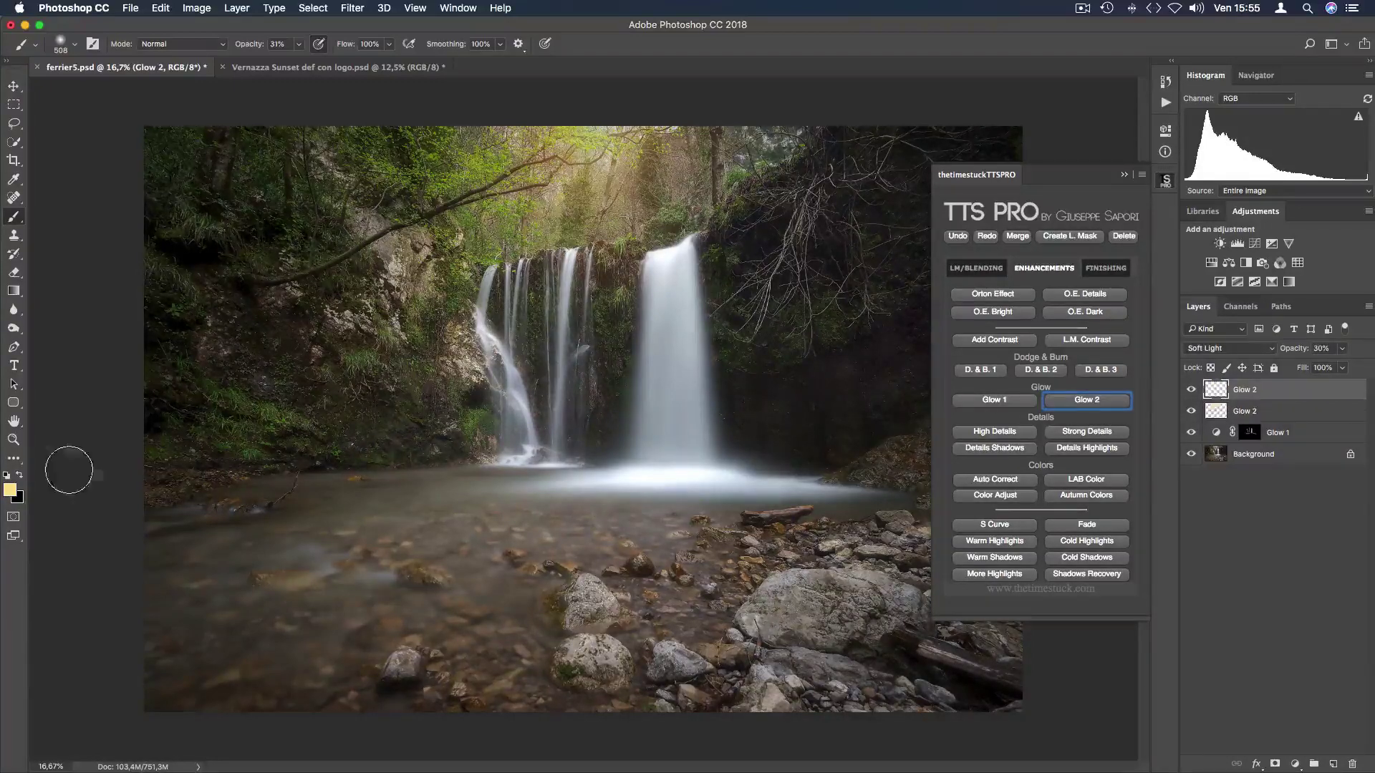
click(19, 476)
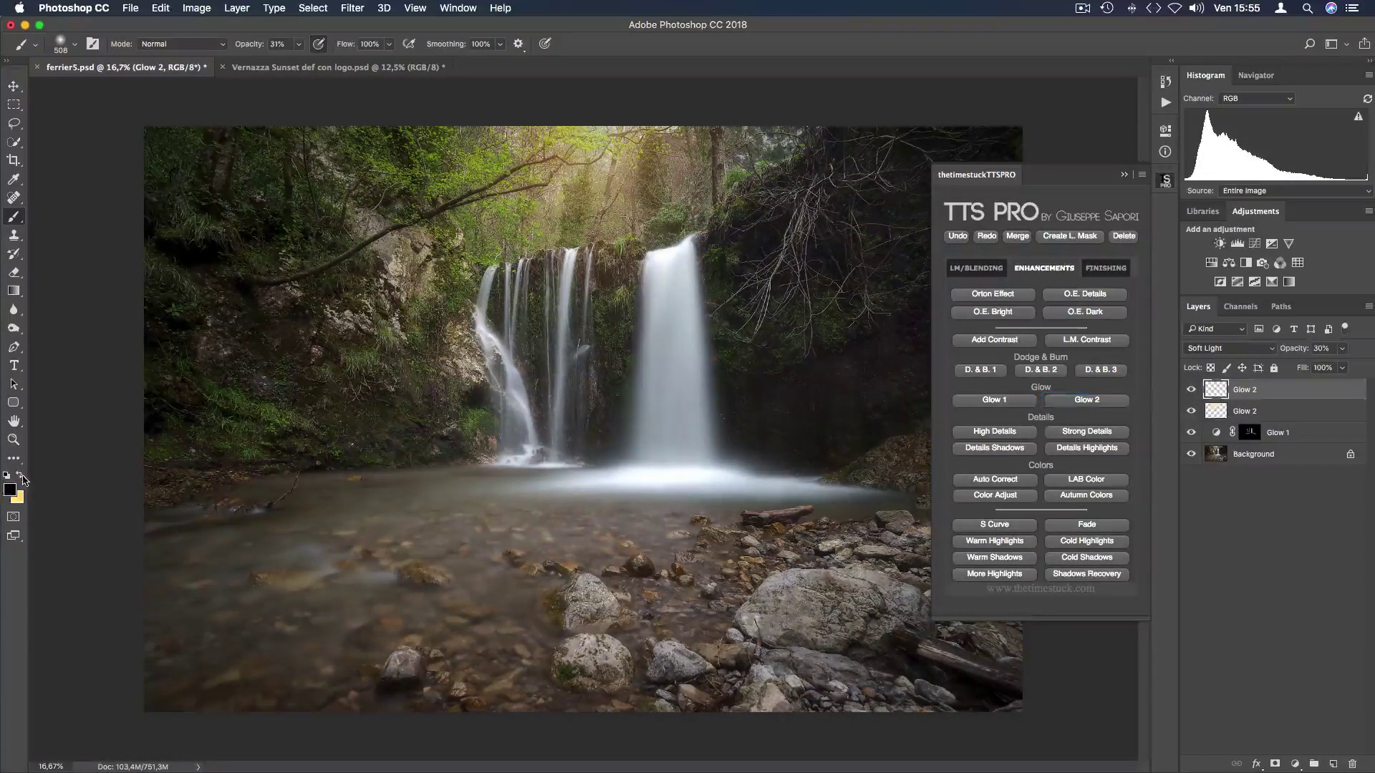
right_click(337, 229)
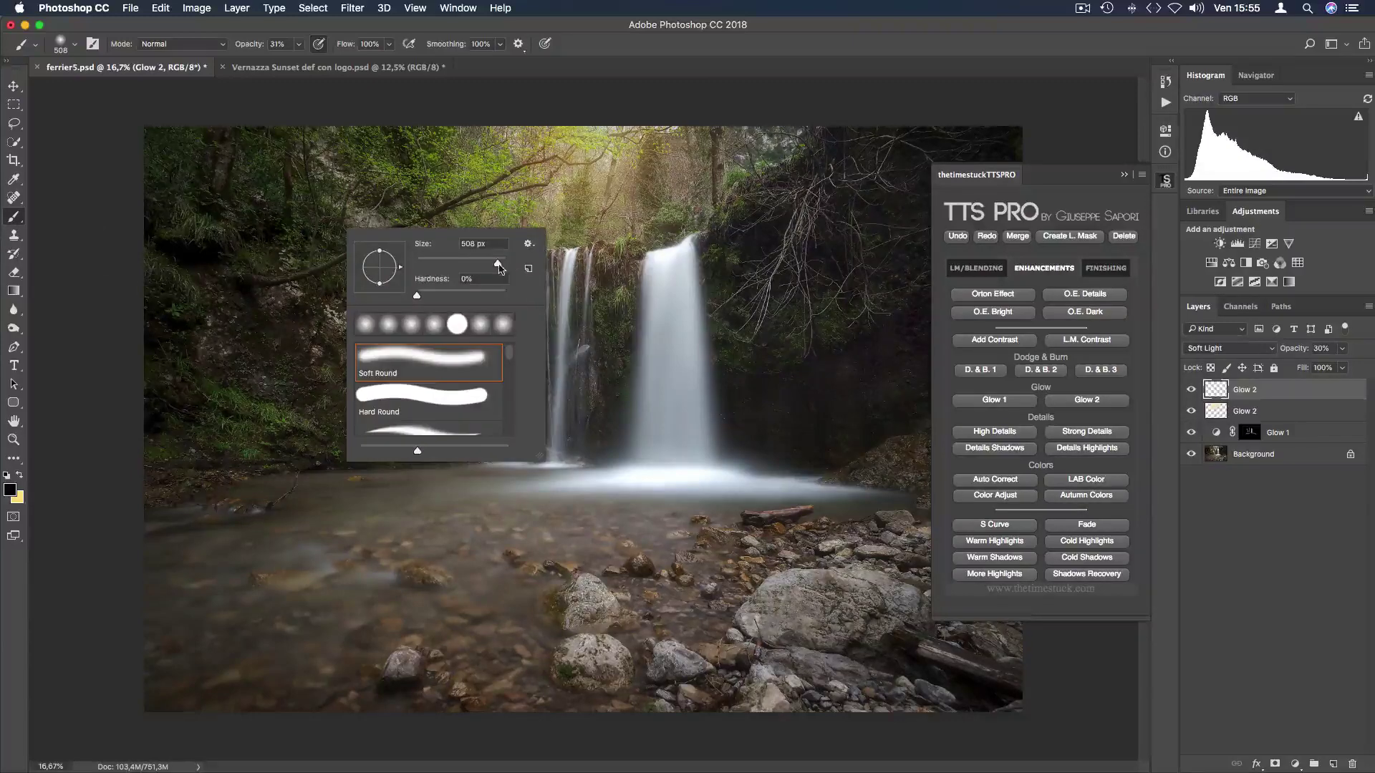
drag(499, 267, 501, 266)
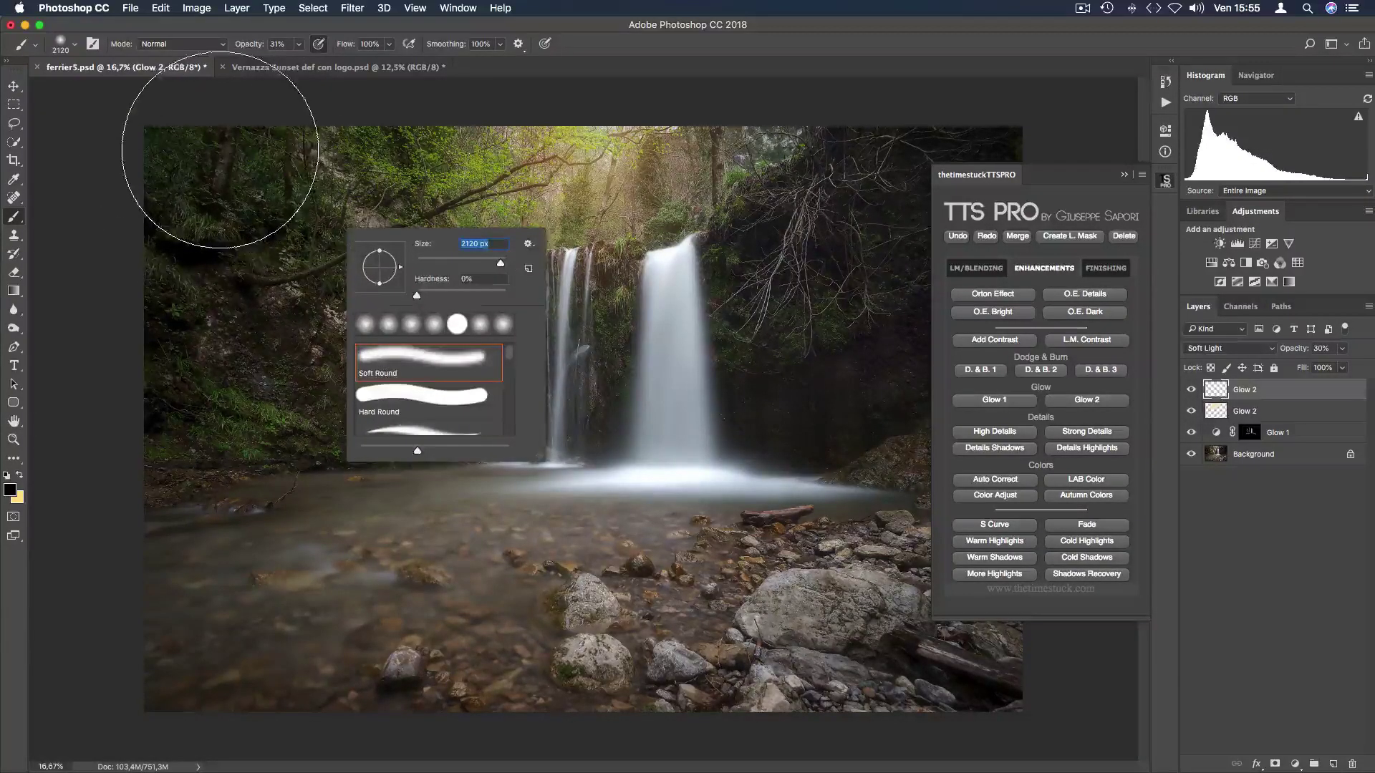
mouse_move(162, 236)
mouse_down()
mouse_move(247, 163)
mouse_move(355, 134)
mouse_move(149, 207)
mouse_move(196, 173)
mouse_move(111, 281)
mouse_move(147, 519)
mouse_move(245, 705)
mouse_move(129, 629)
mouse_move(196, 711)
mouse_move(417, 747)
mouse_move(810, 727)
mouse_move(1005, 622)
mouse_move(880, 710)
mouse_move(941, 677)
mouse_move(816, 728)
mouse_move(1009, 625)
mouse_move(1028, 659)
mouse_up()
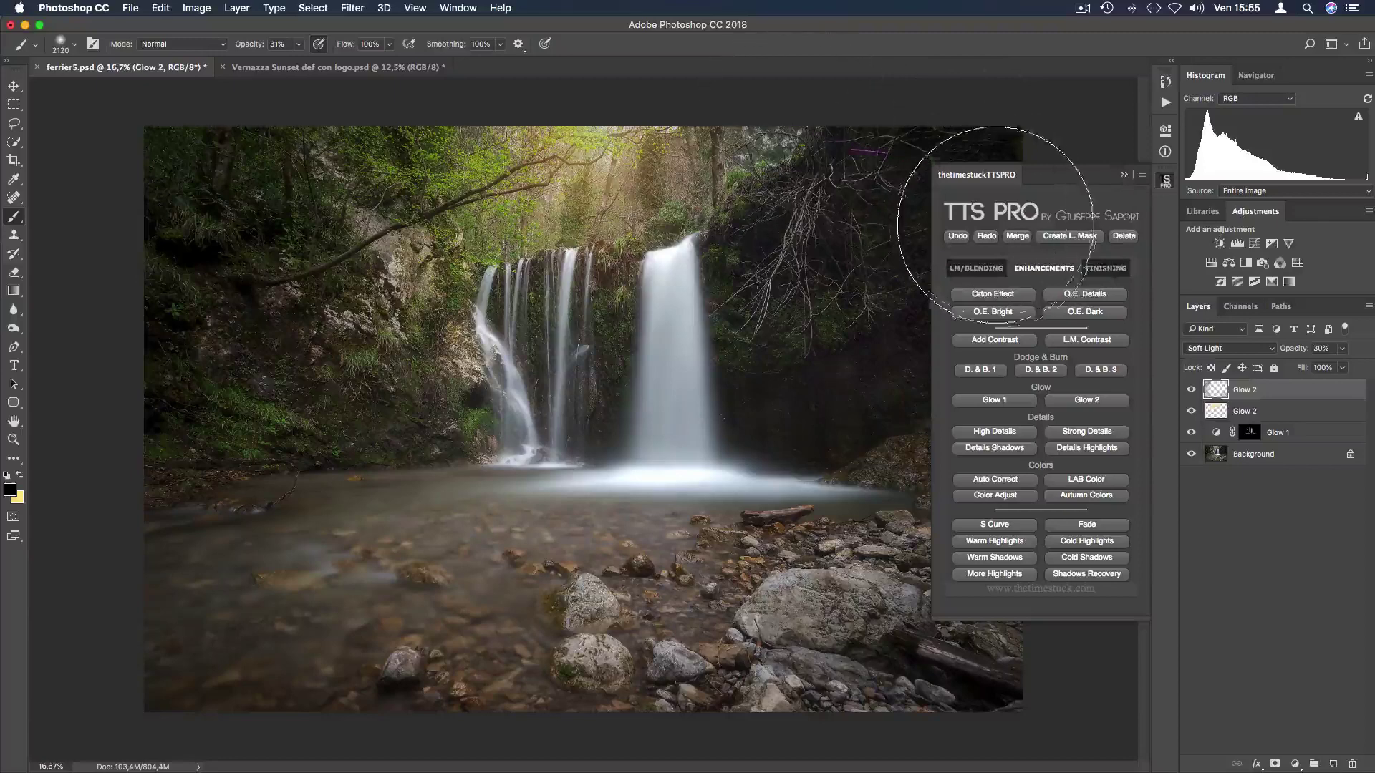
Set the upper Glow 2 layer's opacity to 25% and compare the image with and without its darkening
click(1191, 389)
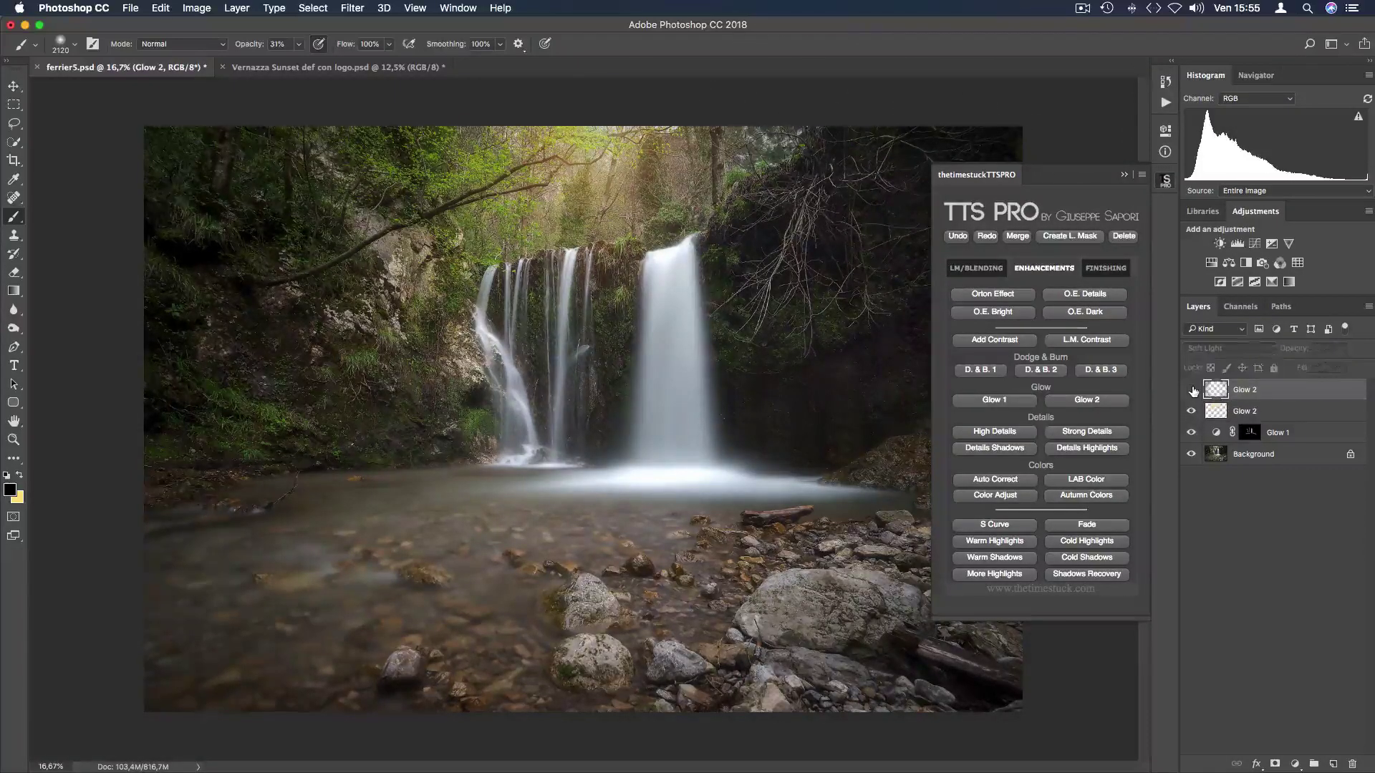
click(1191, 390)
click(1192, 390)
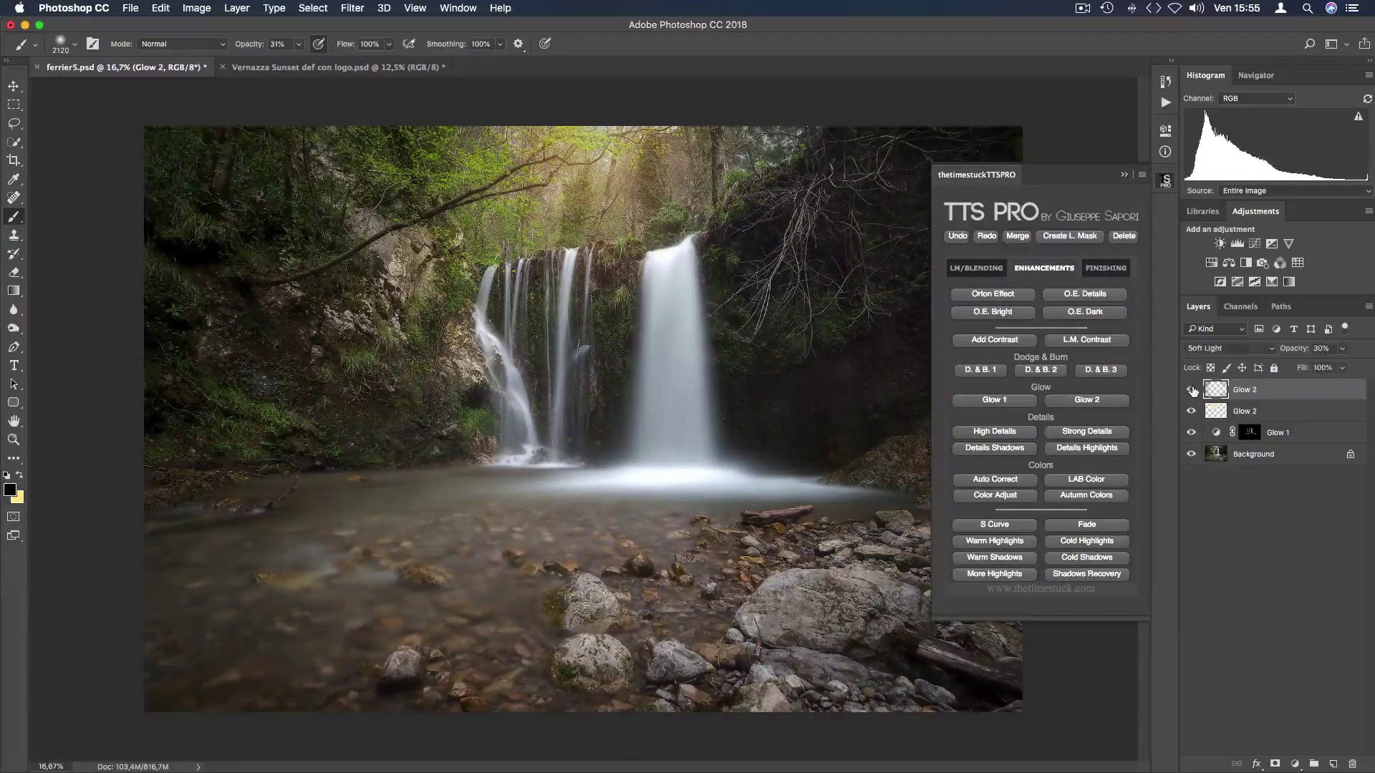
click(1343, 349)
click(1191, 390)
click(1191, 390)
click(1191, 390)
Add a Glow 2 layer to the Vernazza Sunset image and choose a light warm orange foreground colour with hue 40°
click(305, 71)
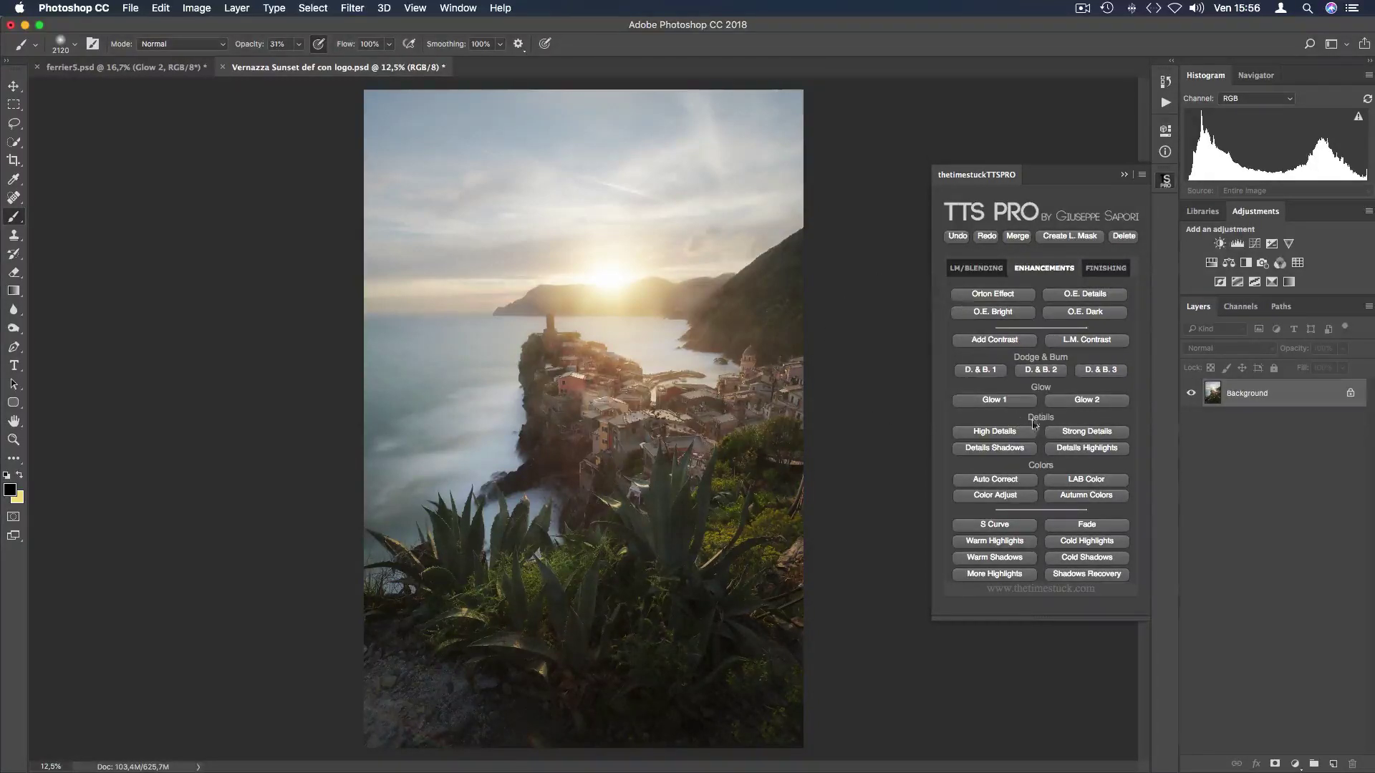
click(1077, 403)
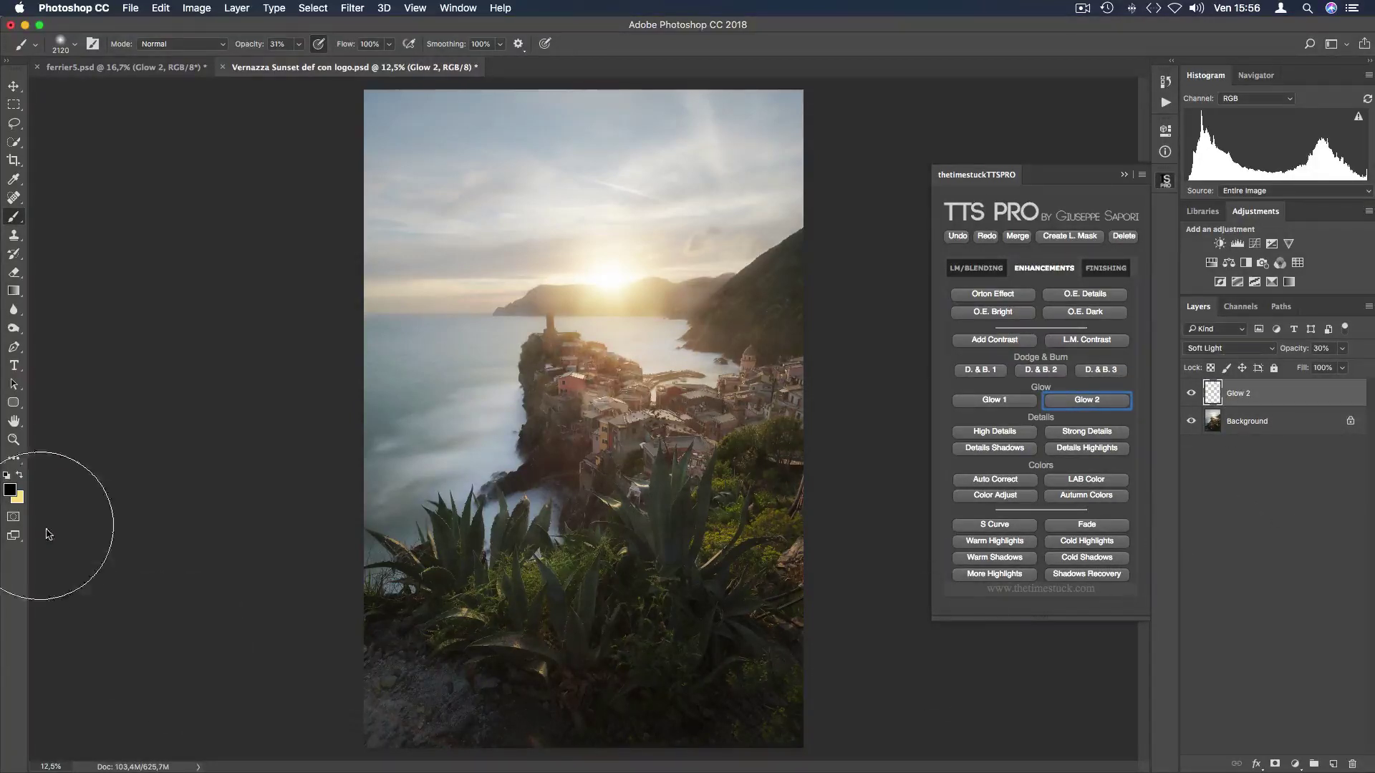
click(20, 476)
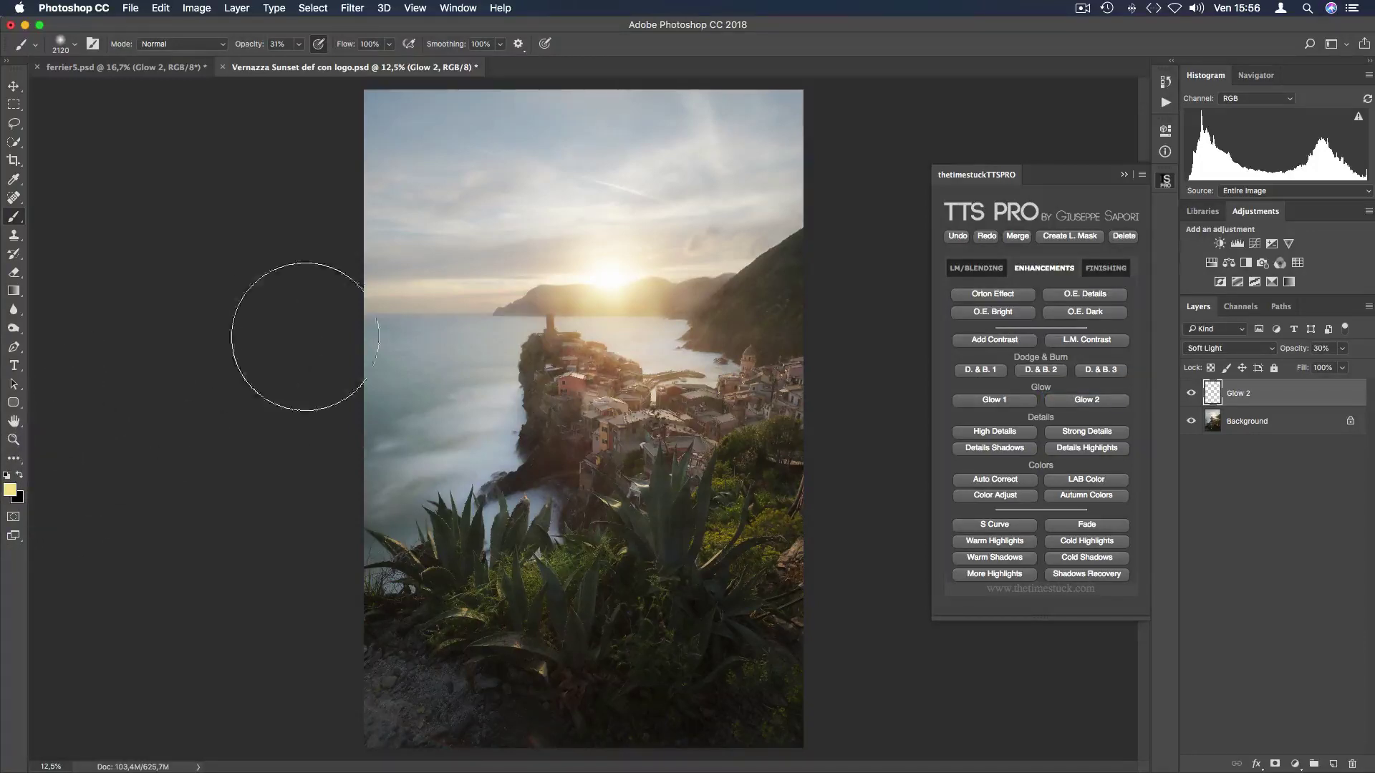
click(10, 490)
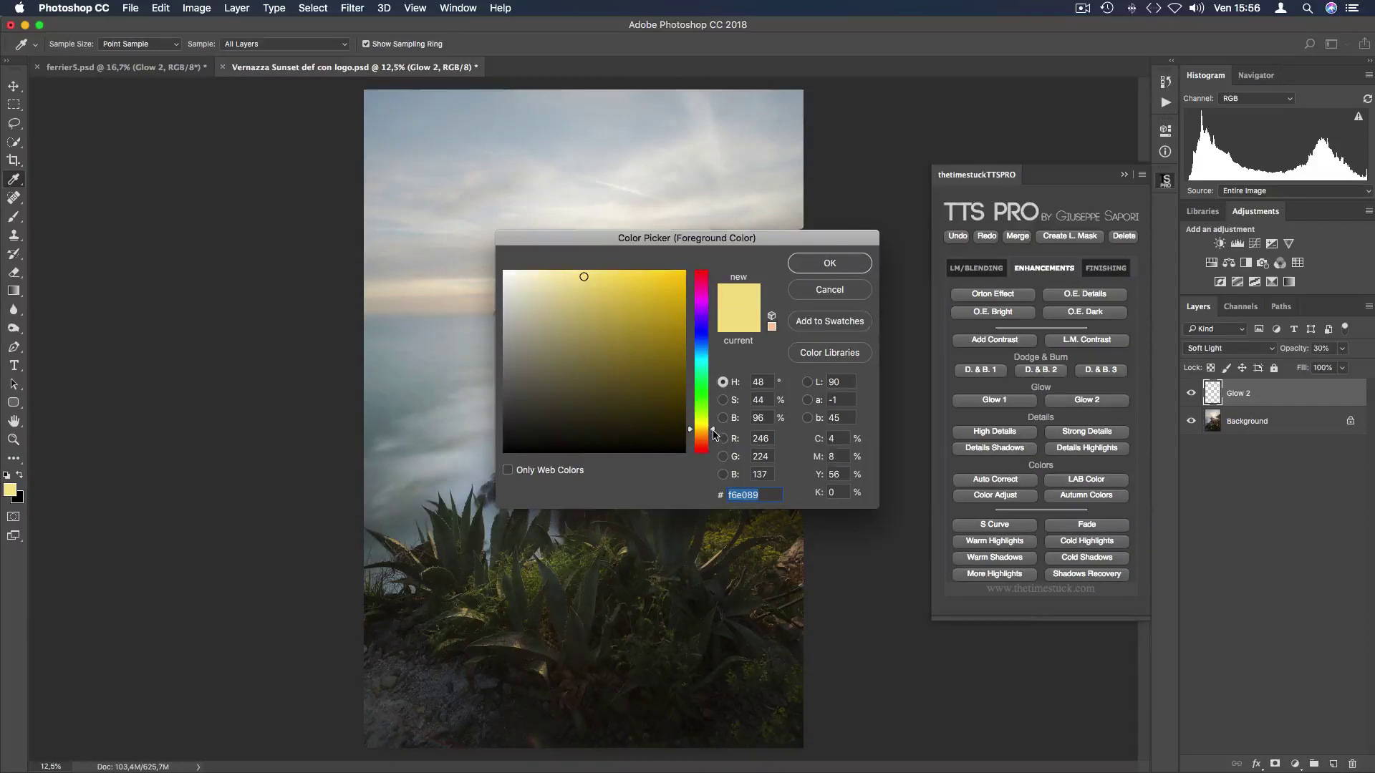
drag(713, 433, 713, 437)
click(554, 265)
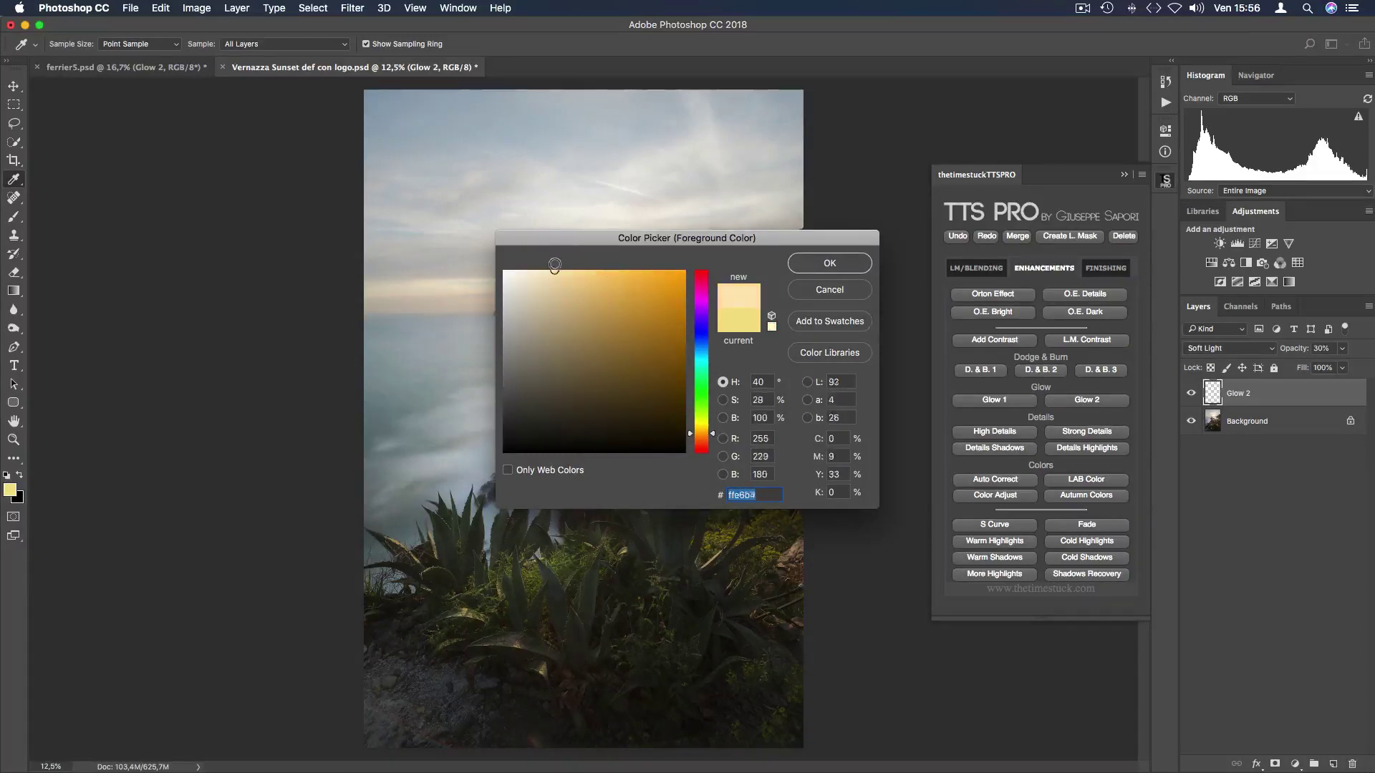
drag(554, 265, 574, 265)
click(845, 263)
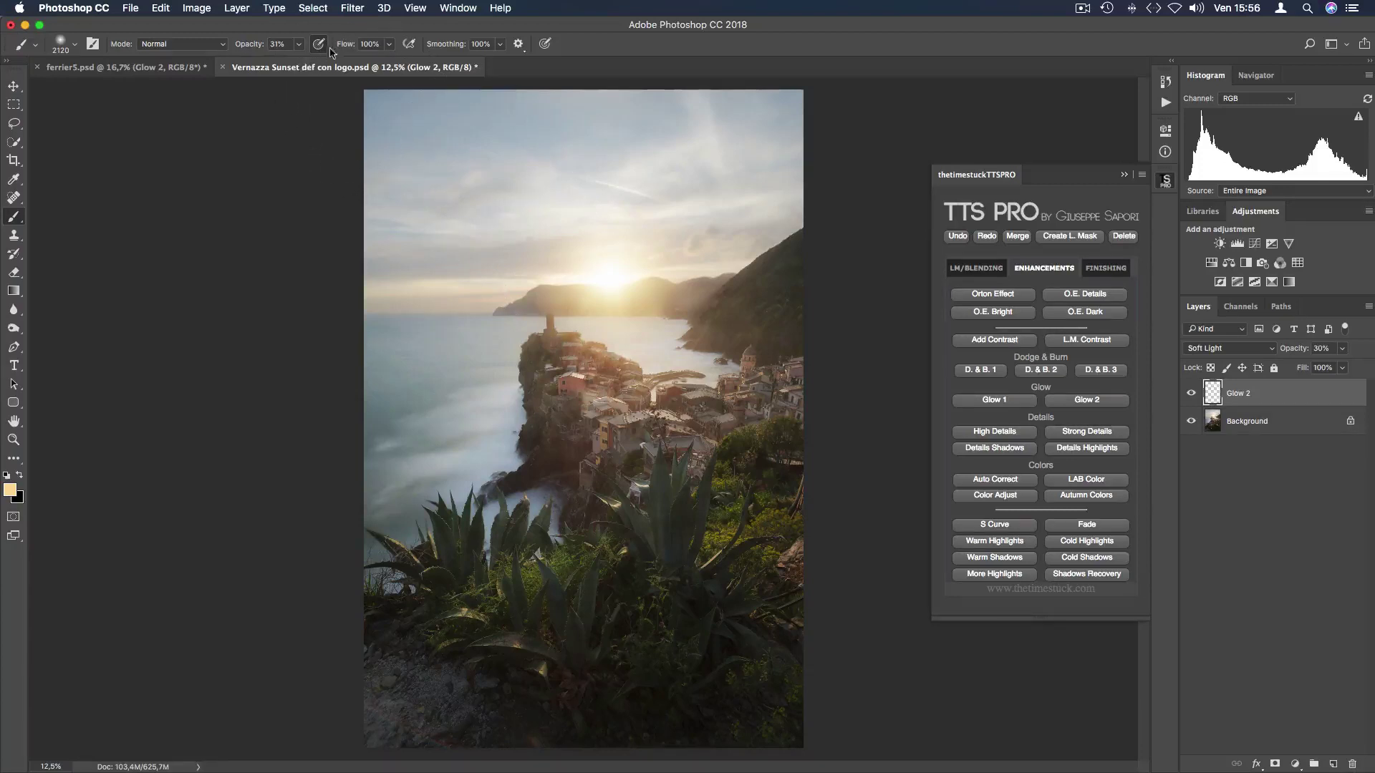
Paint the warm glow around the sun with the brush at 100% opacity
mouse_move(299, 48)
mouse_down()
mouse_move(300, 63)
mouse_move(344, 63)
mouse_up()
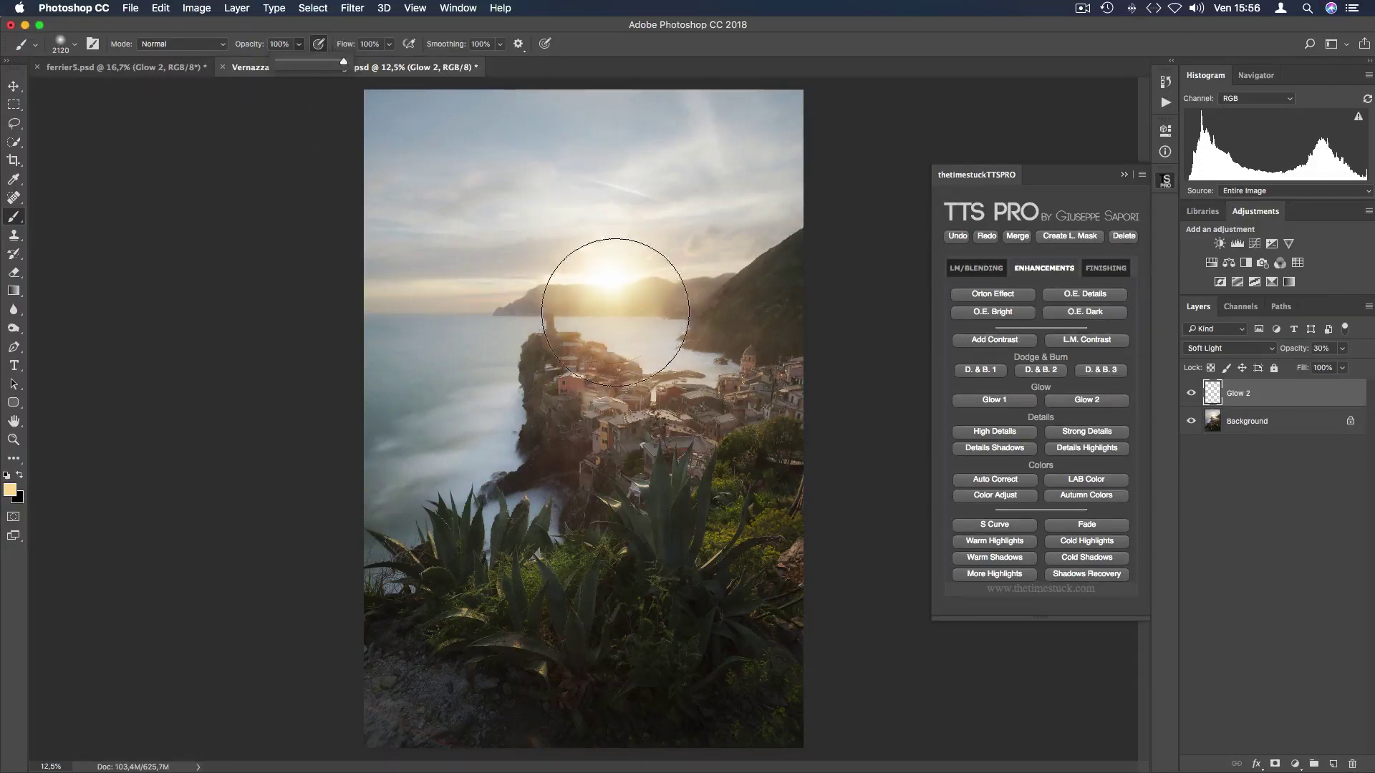
mouse_move(651, 278)
mouse_down()
mouse_move(531, 282)
mouse_move(580, 280)
mouse_up()
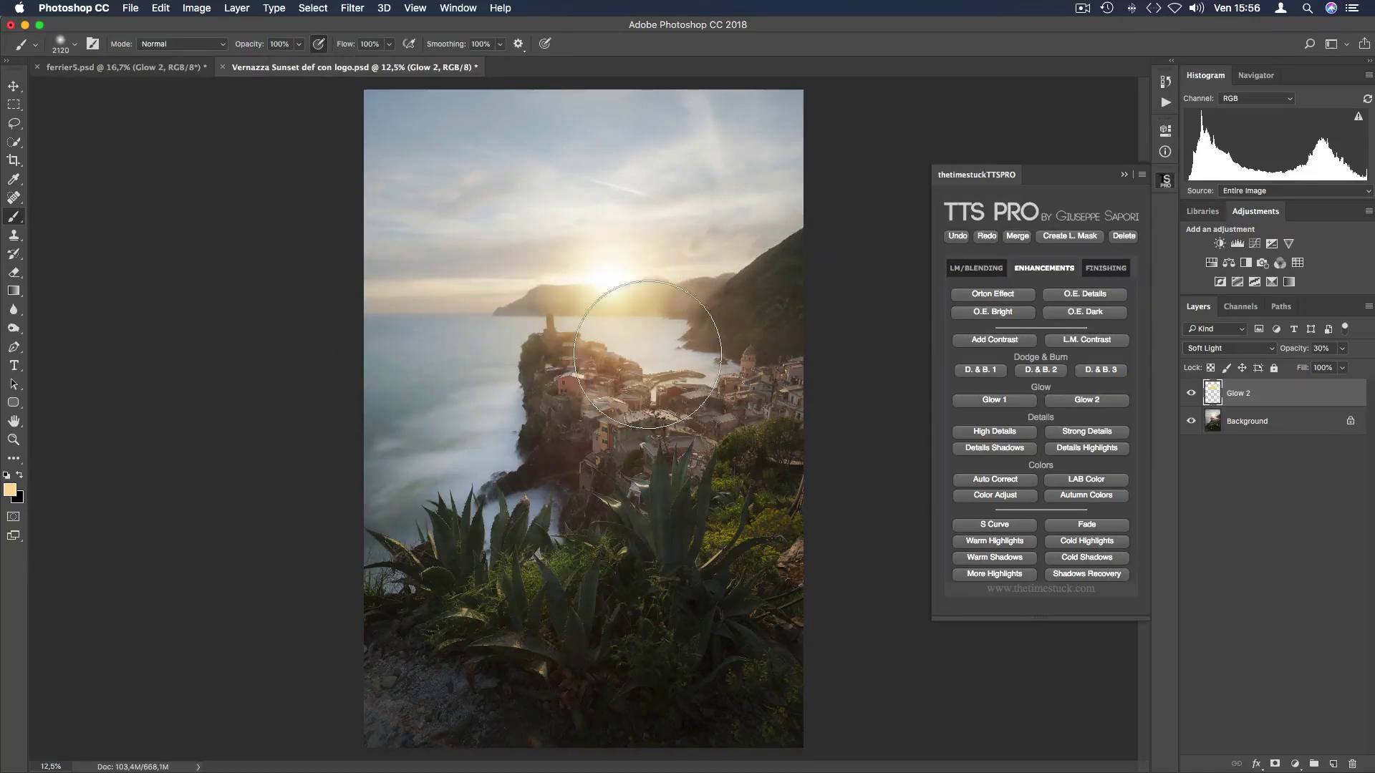
click(614, 290)
Paint a softer glow over the foreground plants at 30% brush opacity and over the vegetation at their right at 18%
click(299, 43)
drag(301, 60, 265, 62)
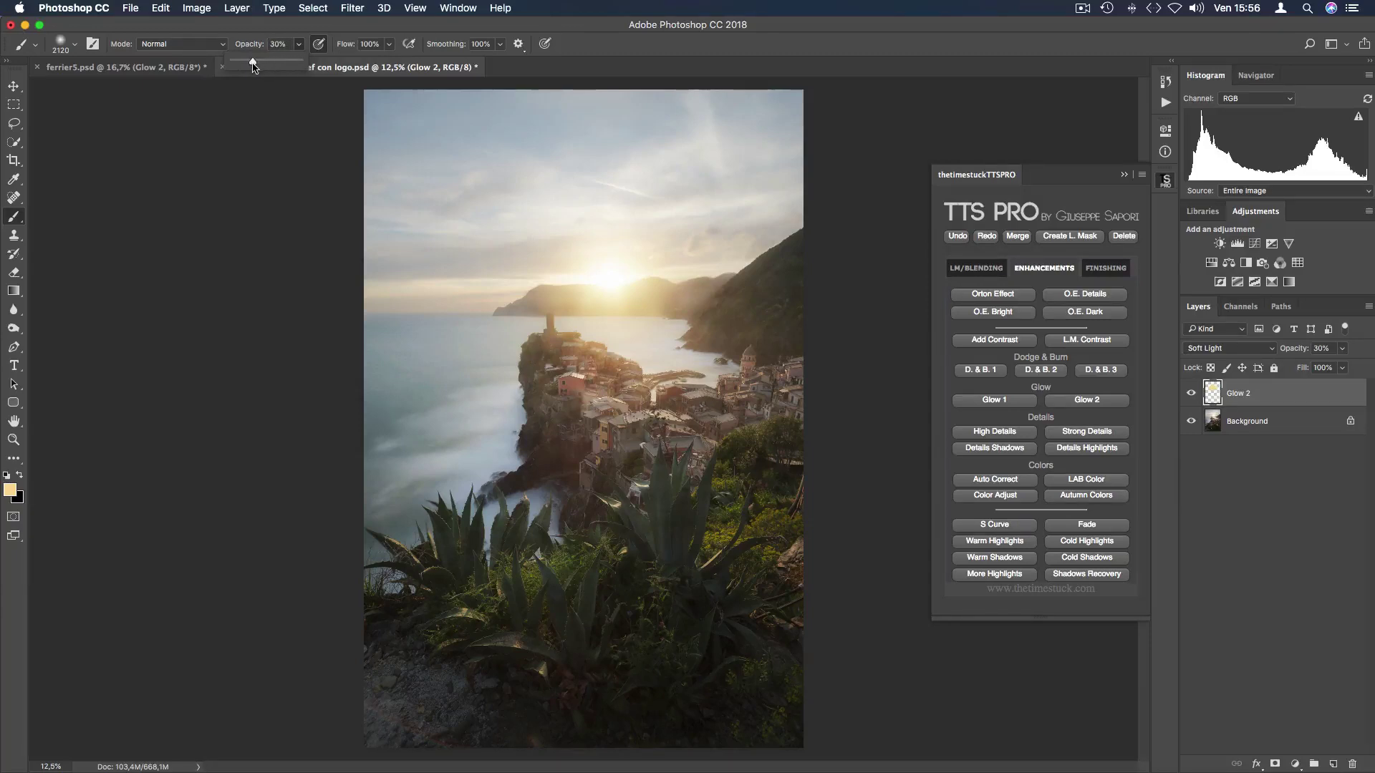
right_click(531, 586)
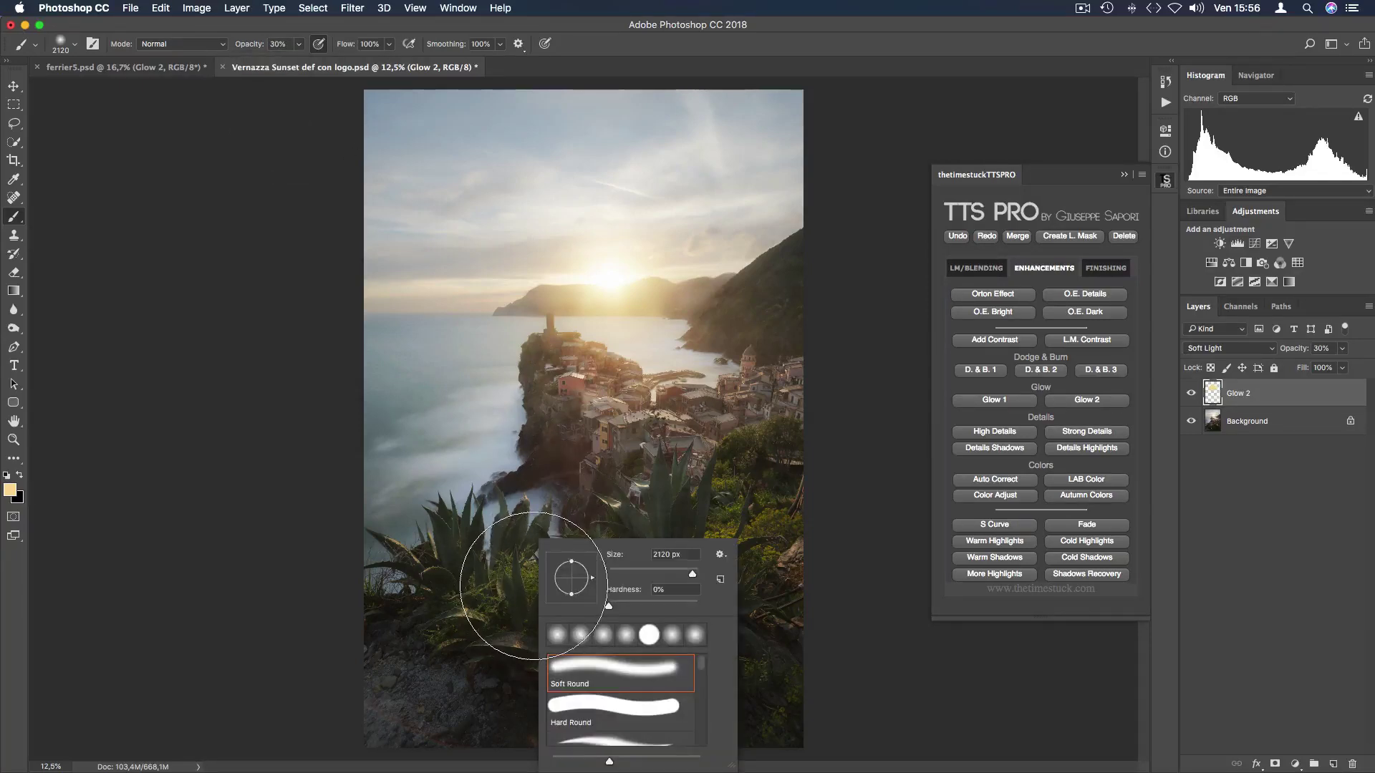
mouse_move(533, 586)
mouse_down()
mouse_move(518, 589)
mouse_move(653, 537)
mouse_up()
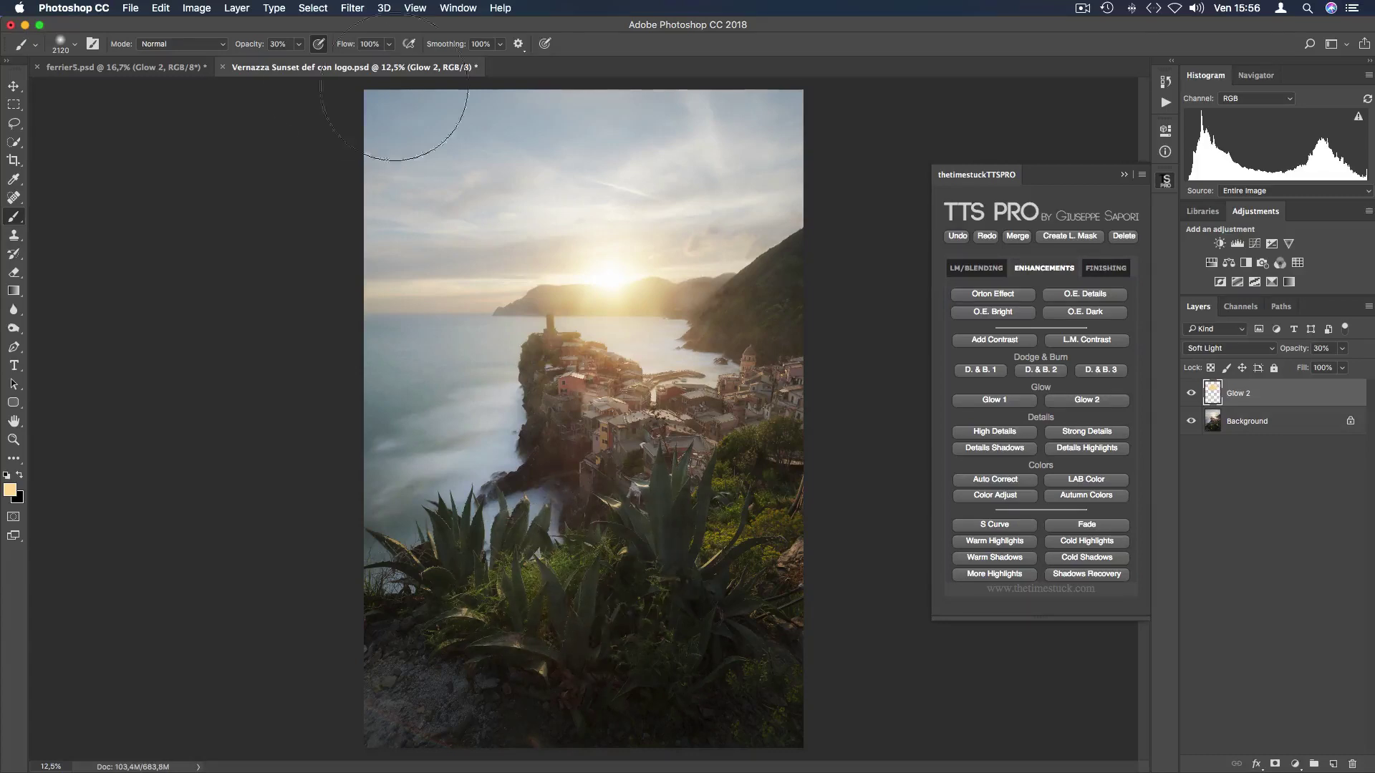
click(299, 44)
drag(298, 62, 289, 63)
mouse_move(775, 584)
mouse_down()
mouse_move(726, 532)
mouse_move(770, 551)
mouse_up()
Try the Glow 2 layer's opacity and compare the sunset image with the layer hidden and shown
click(1343, 350)
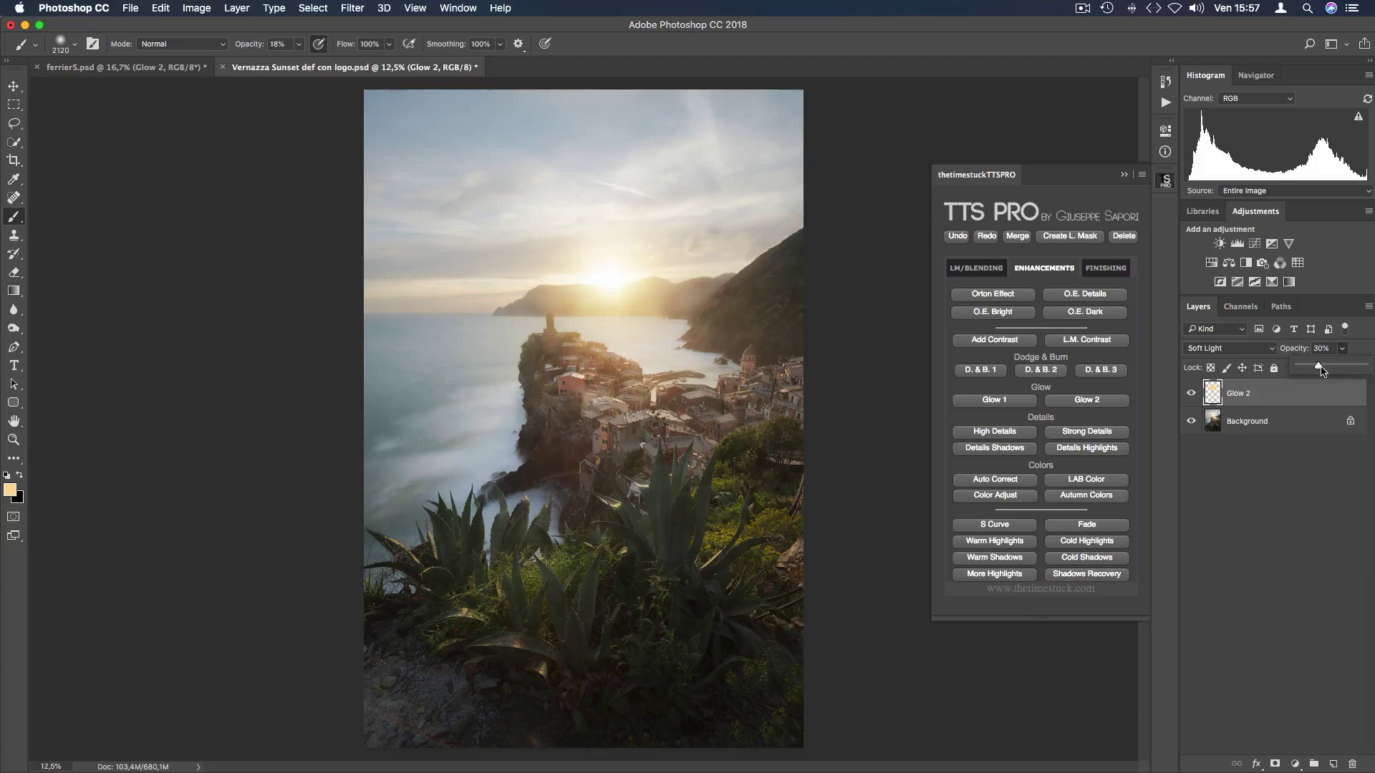
mouse_move(1323, 368)
mouse_down()
mouse_move(1338, 370)
mouse_move(1319, 370)
mouse_up()
click(1191, 393)
click(1191, 393)
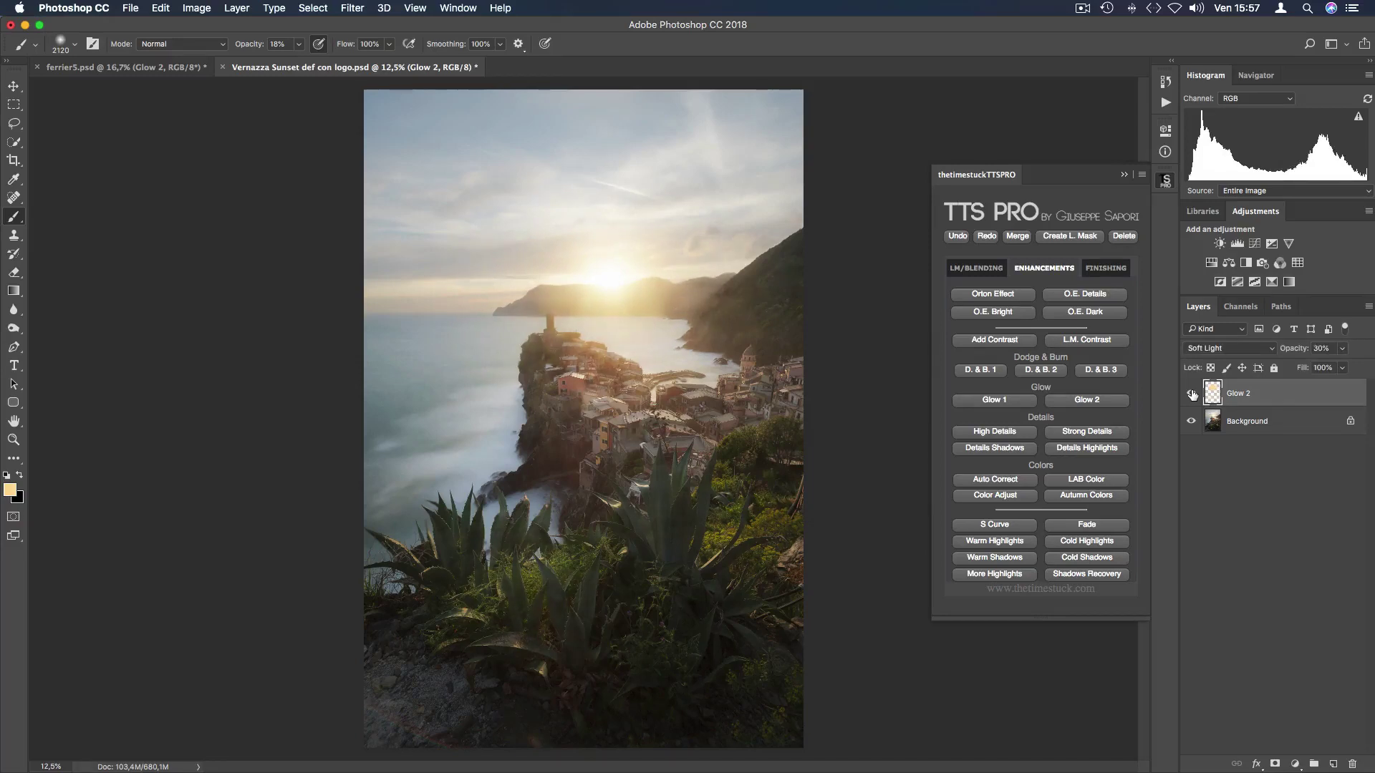
click(1191, 393)
click(1191, 393)
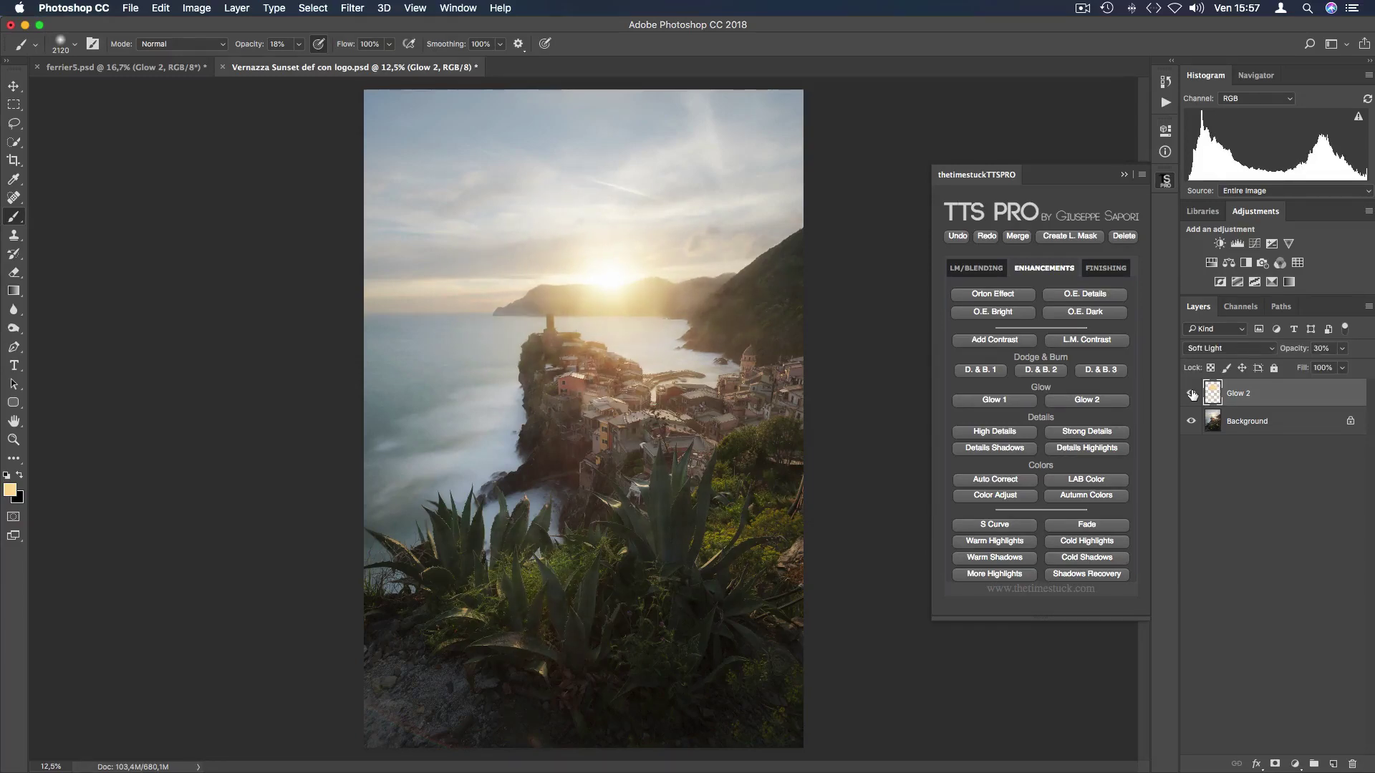